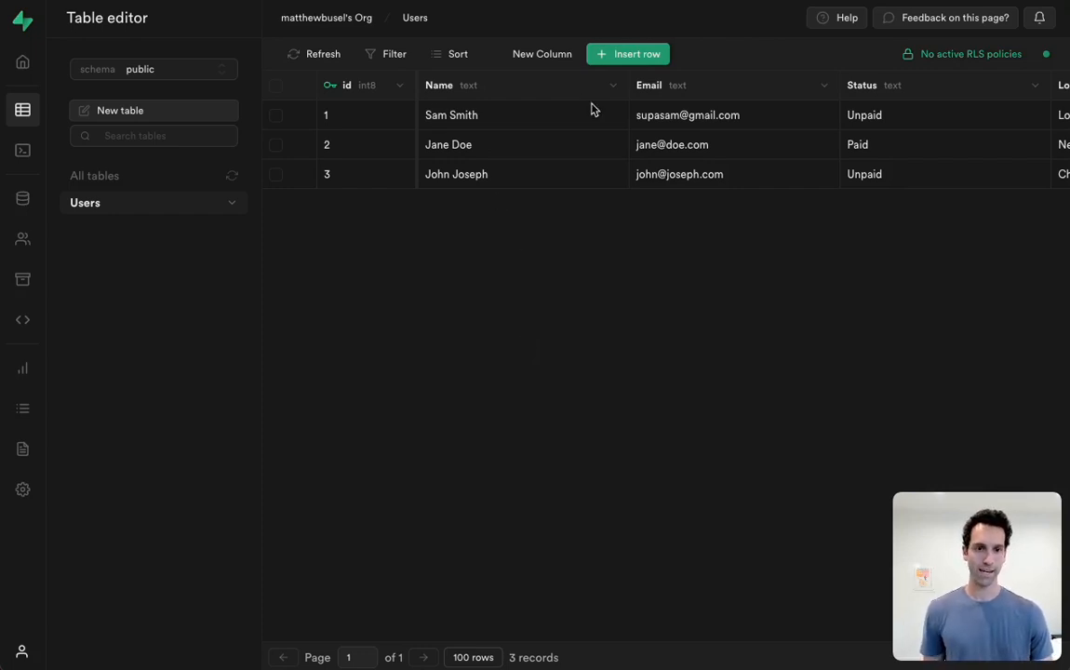
Examine the columns of the Supabase Users table, from Email through Profile Pic
scroll(652, 102, right, 2)
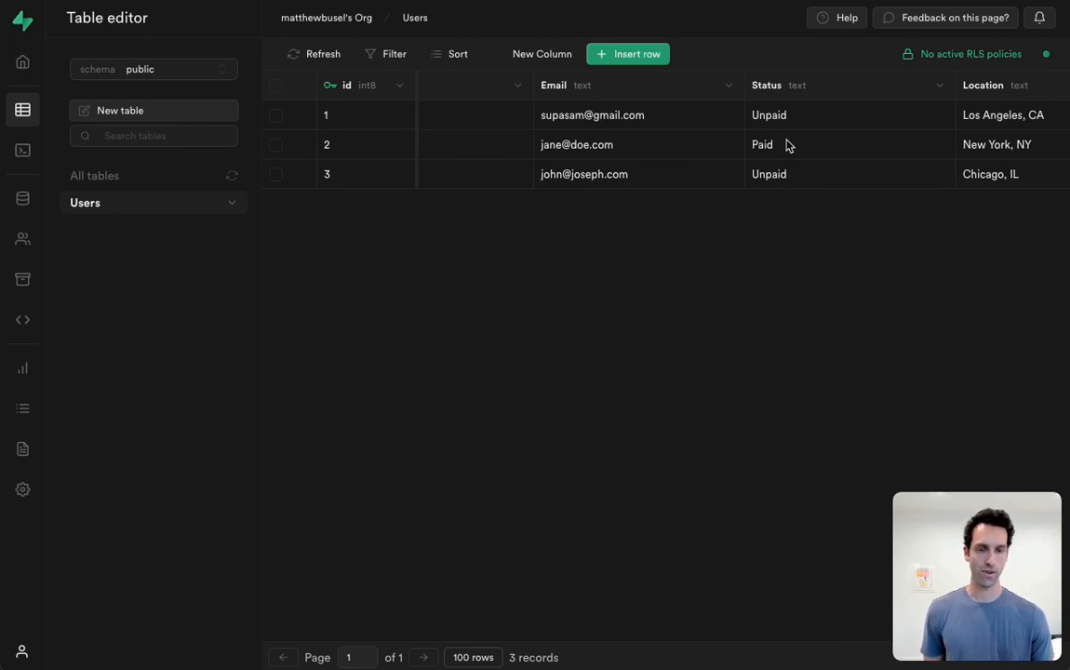
scroll(787, 147, right, 3)
scroll(842, 151, right, 3)
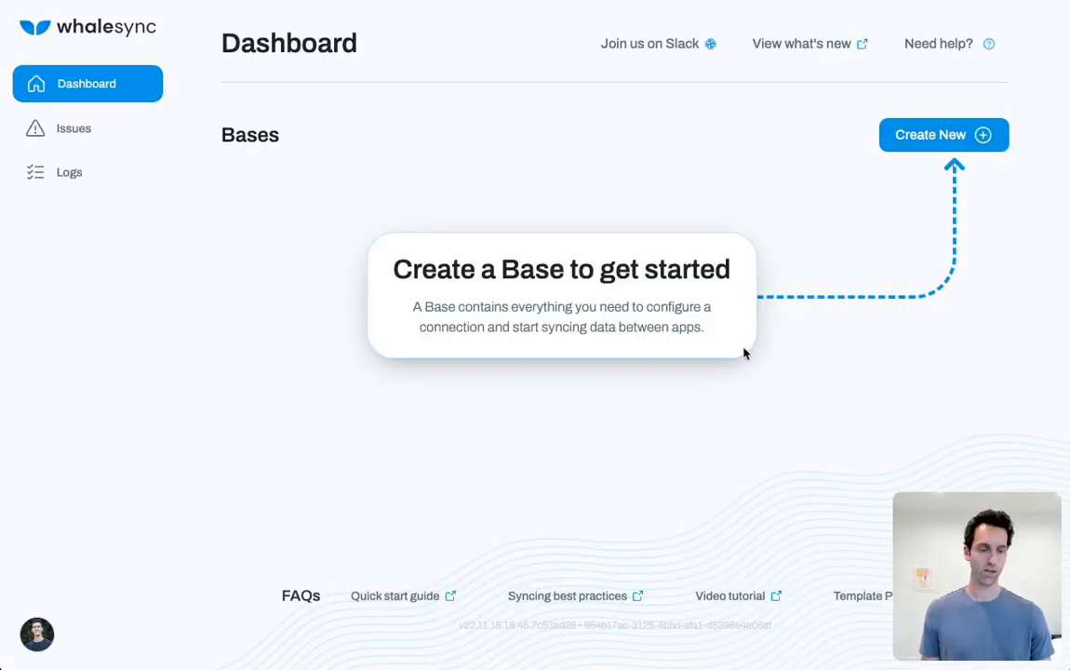
Start a new base in Whalesync, choose Airtable as the first app and begin its authorization
click(970, 130)
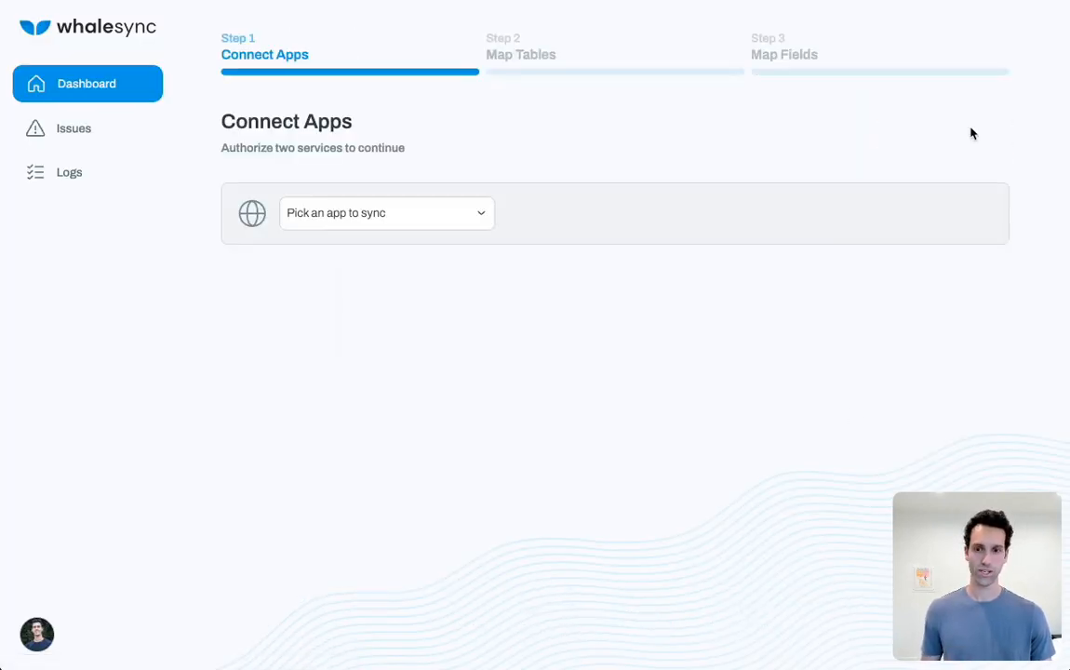
click(325, 215)
click(324, 220)
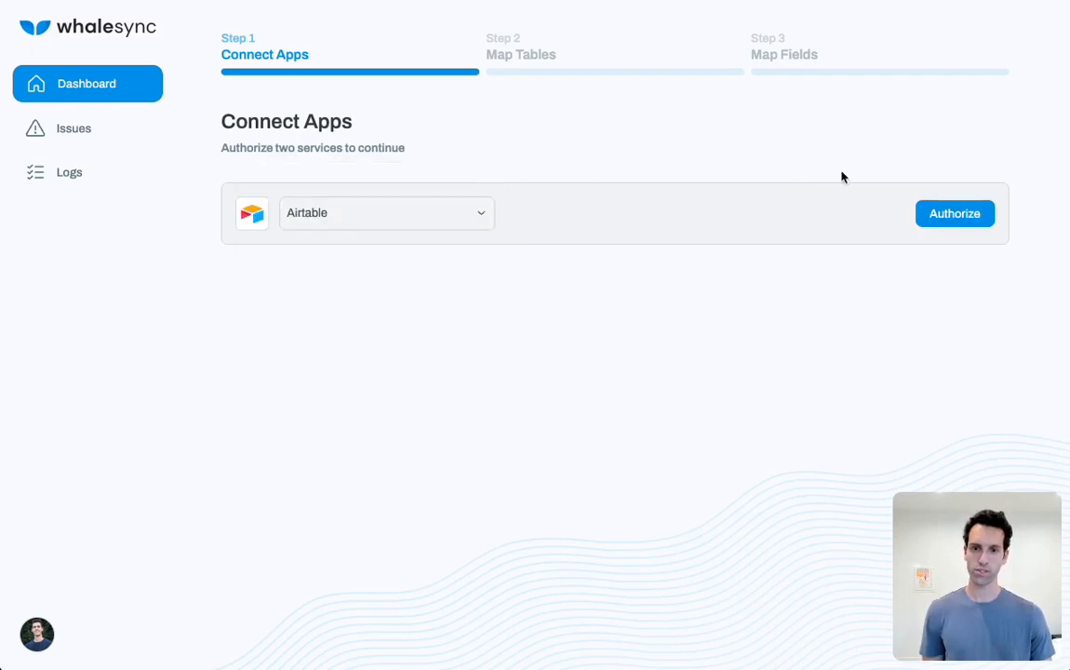
click(956, 213)
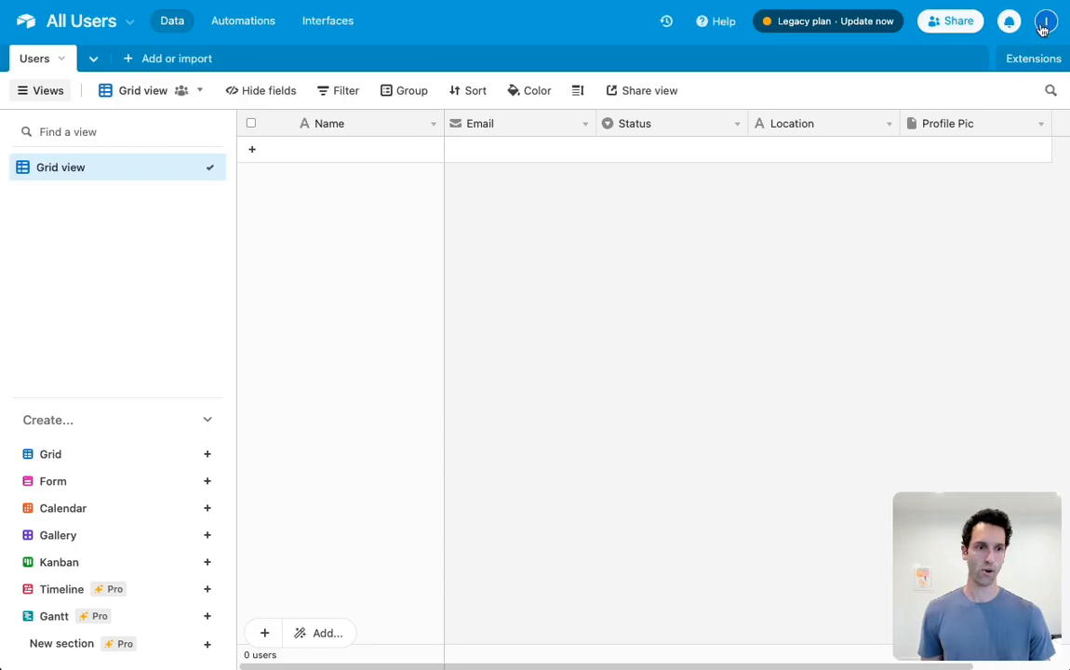
Copy the personal API key from the Airtable account page and paste it into Whalesync's Airtable authorization
click(1042, 29)
click(921, 102)
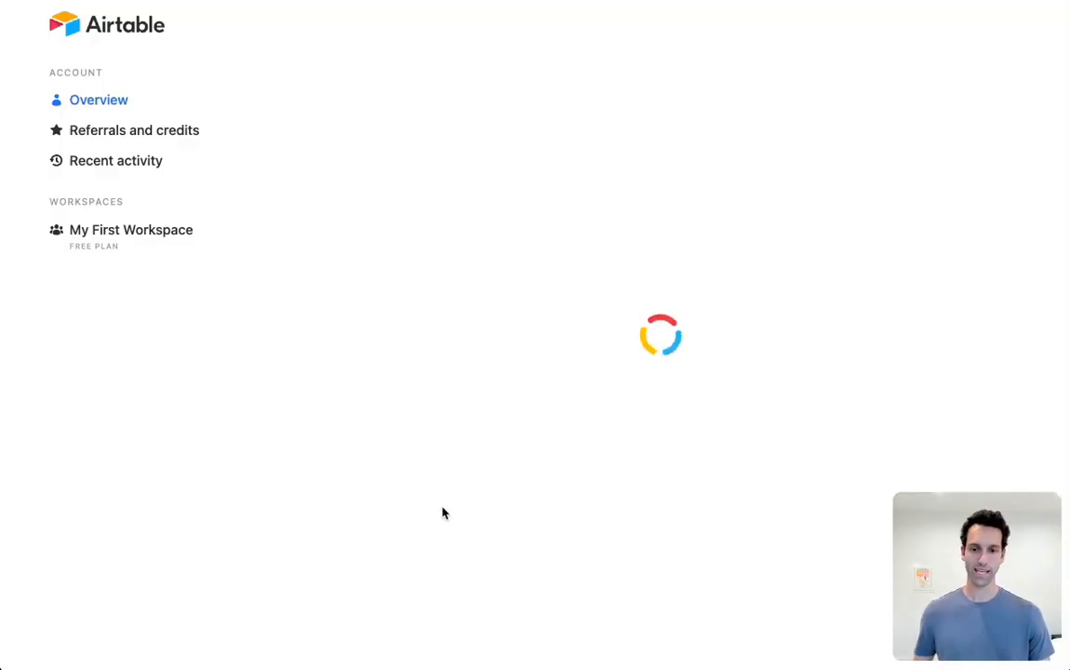
scroll(443, 513, down, 2)
click(439, 509)
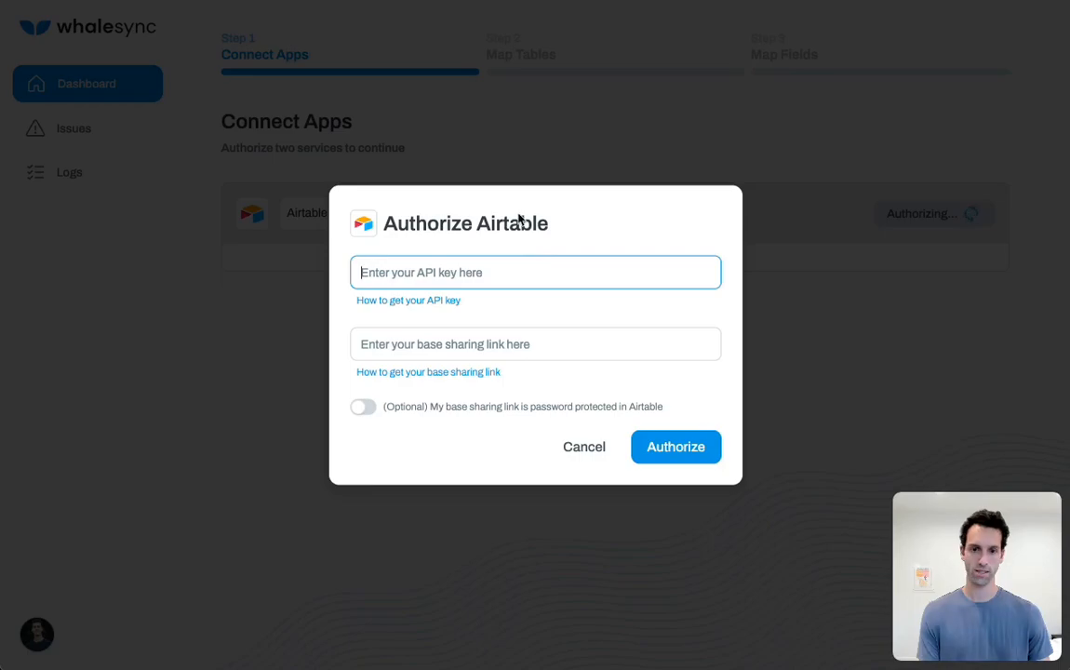
key(ctrl+v)
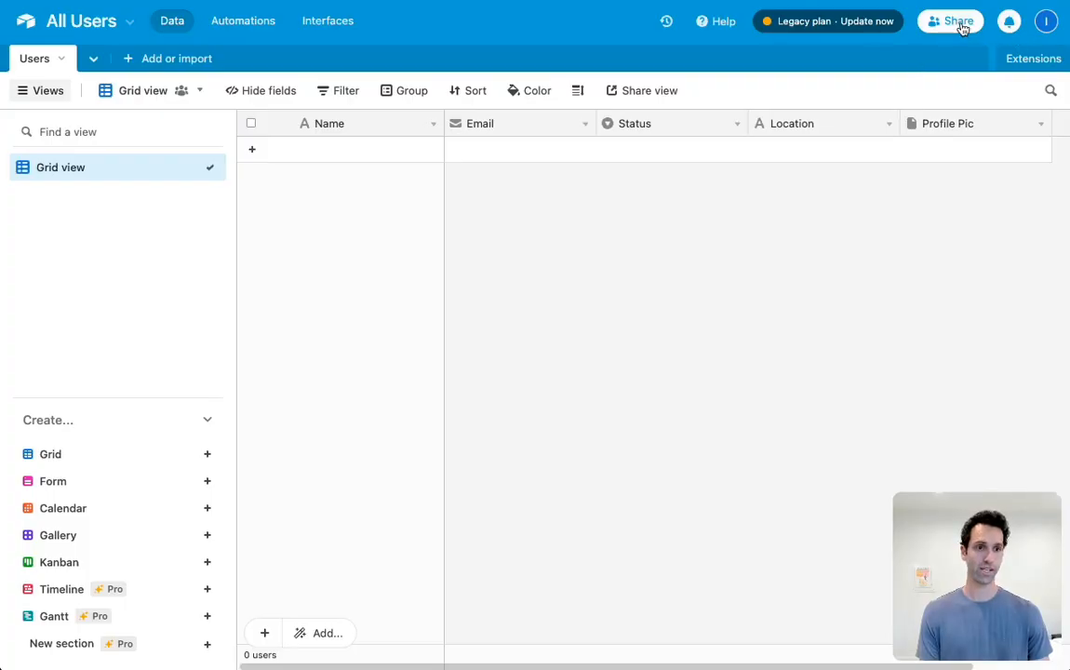
Share the All Users base publicly in Airtable, paste its base sharing link into Whalesync and authorize Airtable
click(958, 22)
click(559, 239)
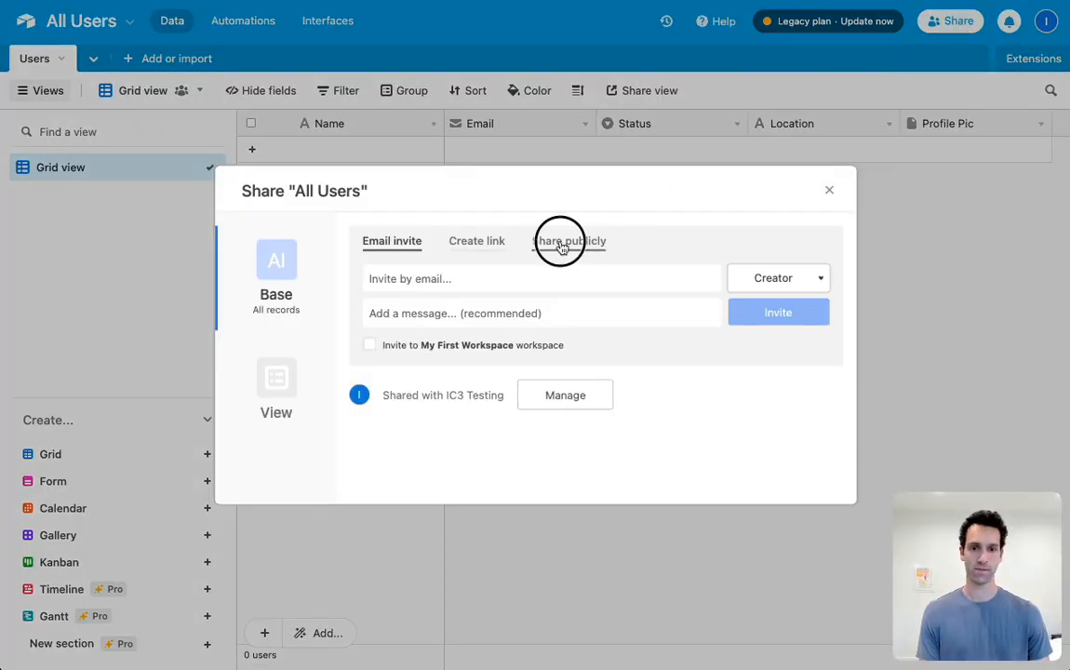
click(510, 336)
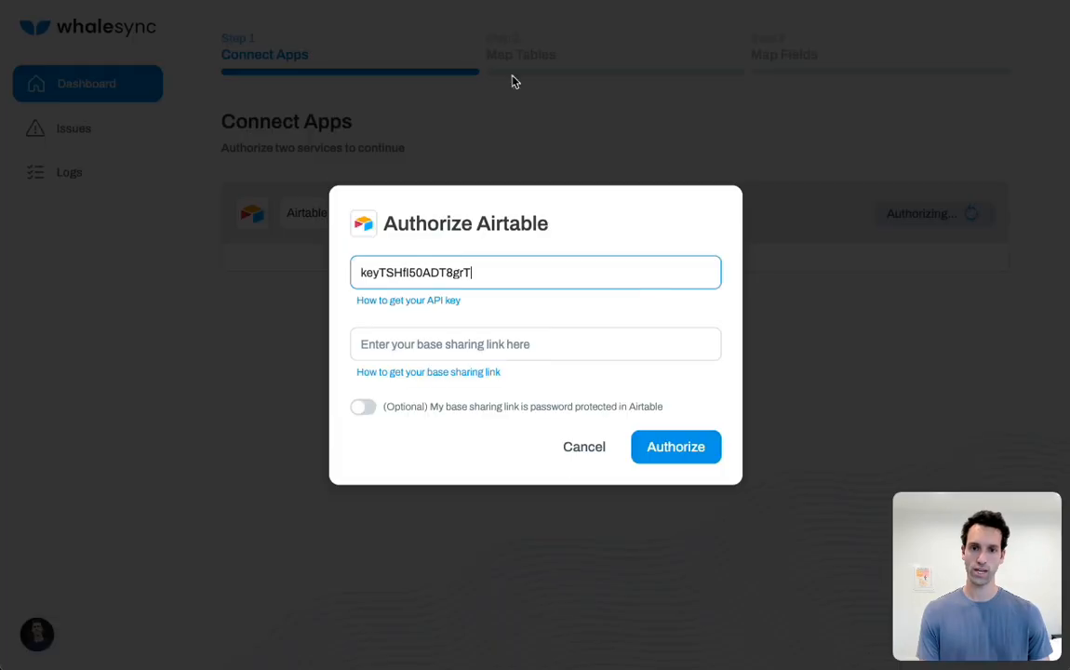
click(554, 344)
click(697, 451)
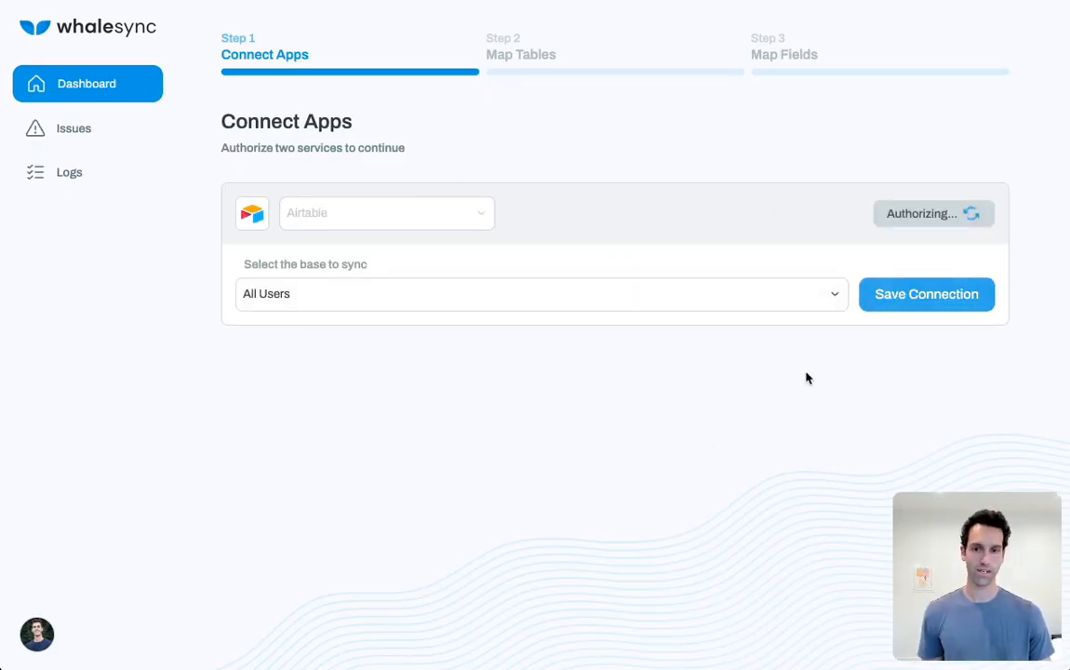
Choose Postgres as the second app to sync and begin its authorization
click(364, 299)
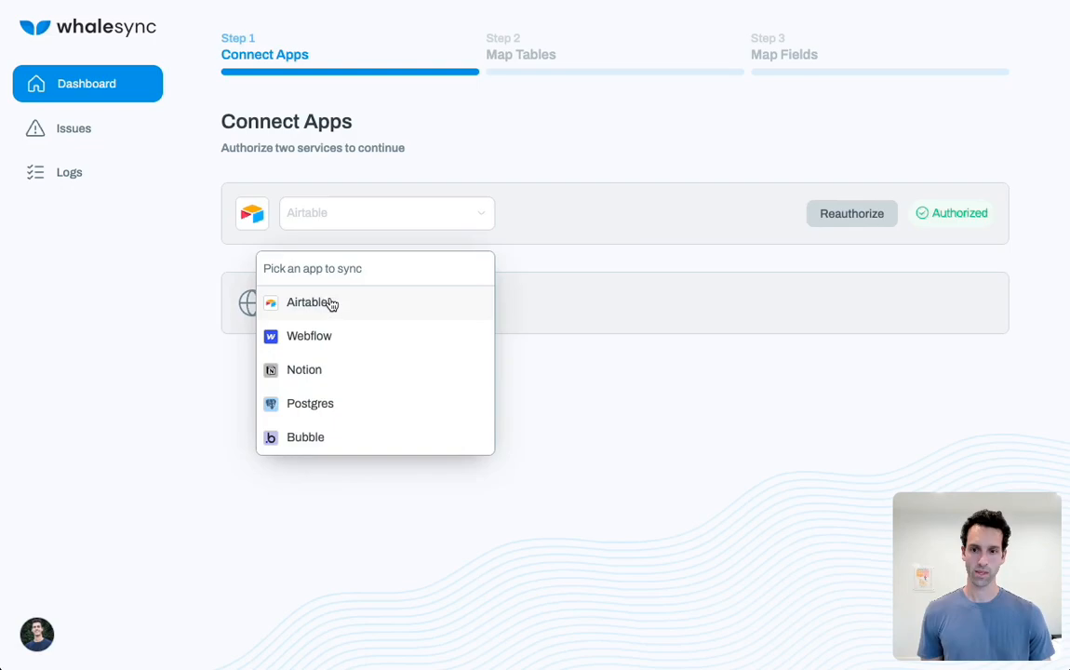
click(297, 415)
click(956, 308)
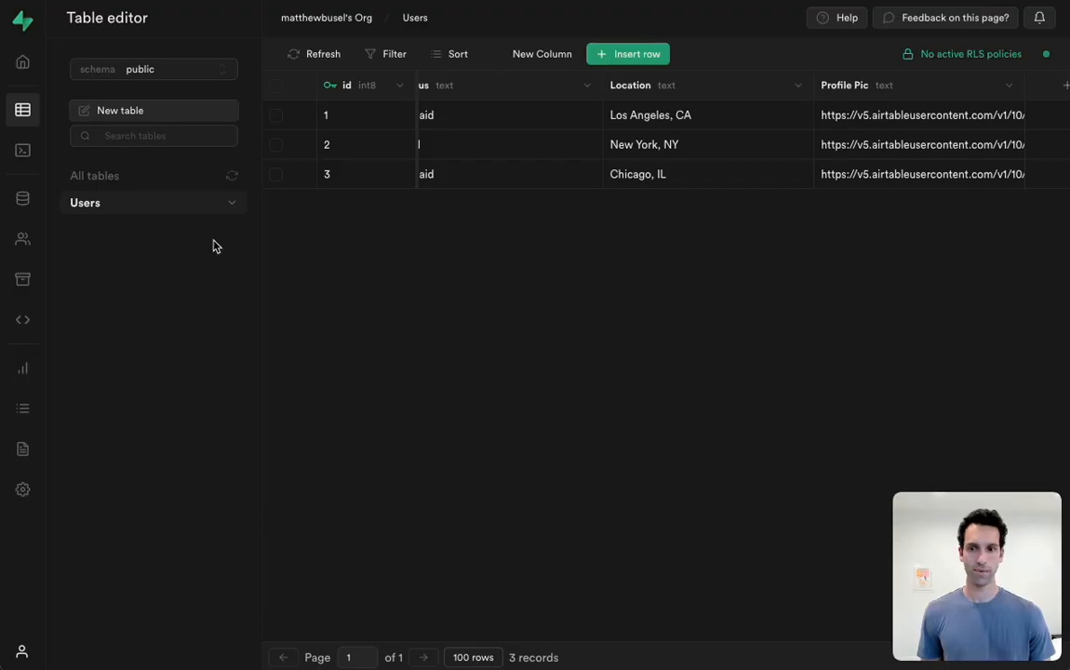
Copy the connection pooling string from Supabase's database settings and paste it into Whalesync's Postgres authorization
click(22, 488)
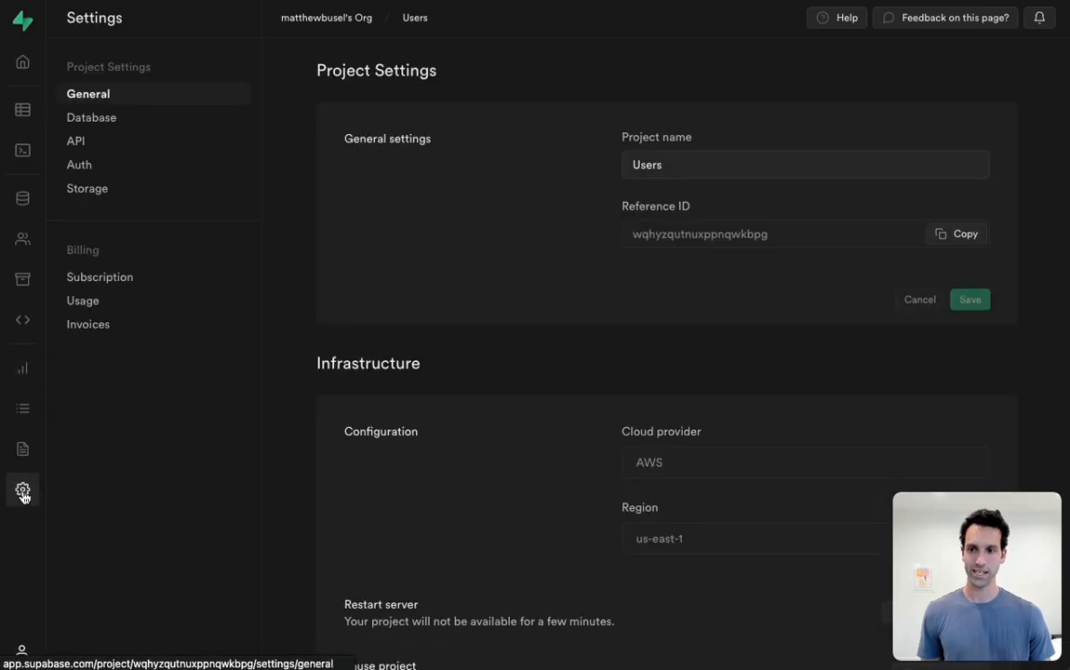
click(86, 116)
scroll(413, 368, down, 10)
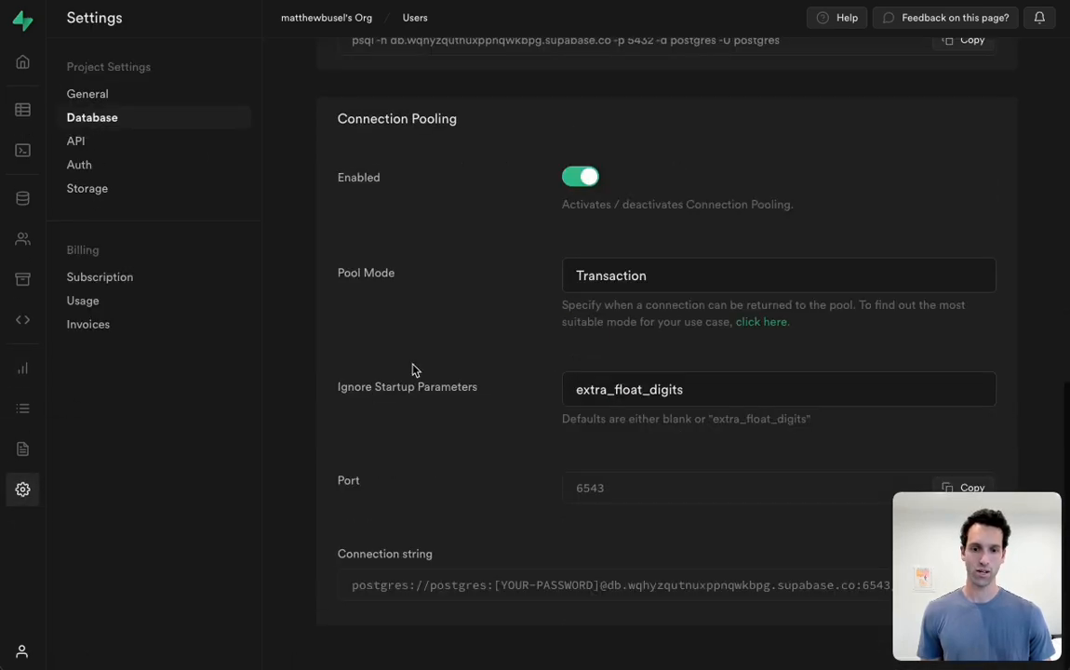
drag(958, 559, 951, 321)
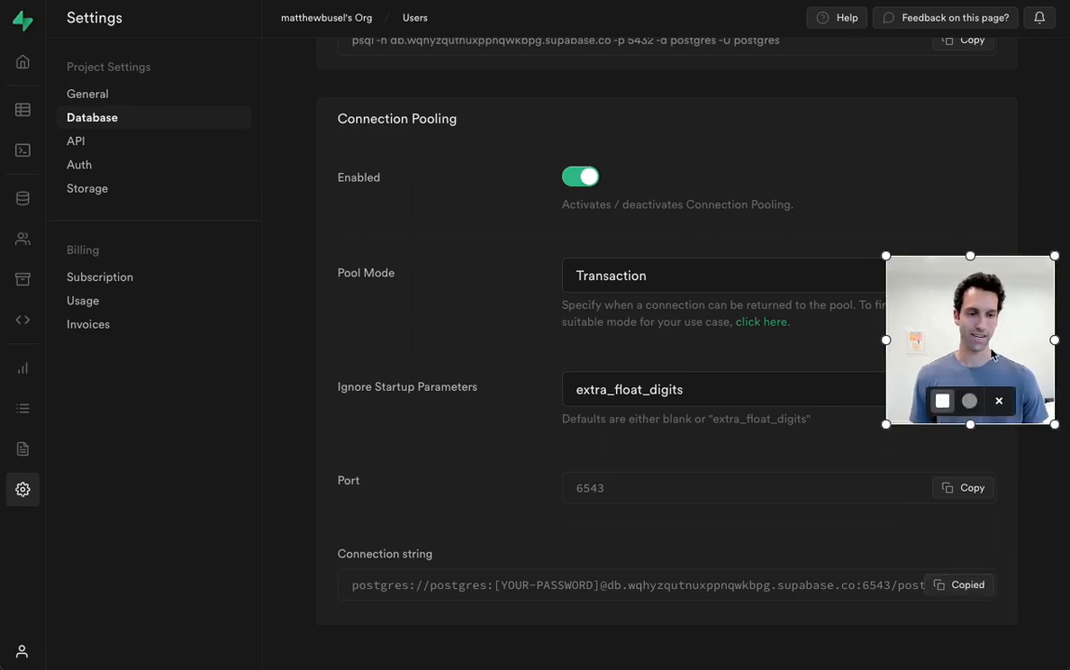
drag(972, 363, 975, 588)
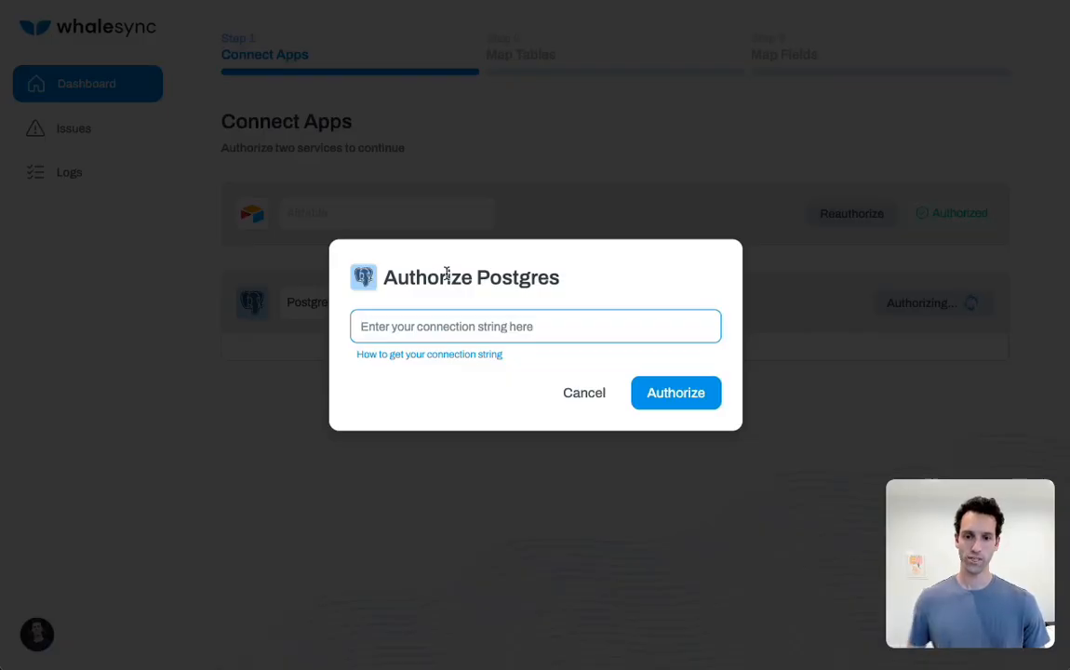
key(ctrl+v)
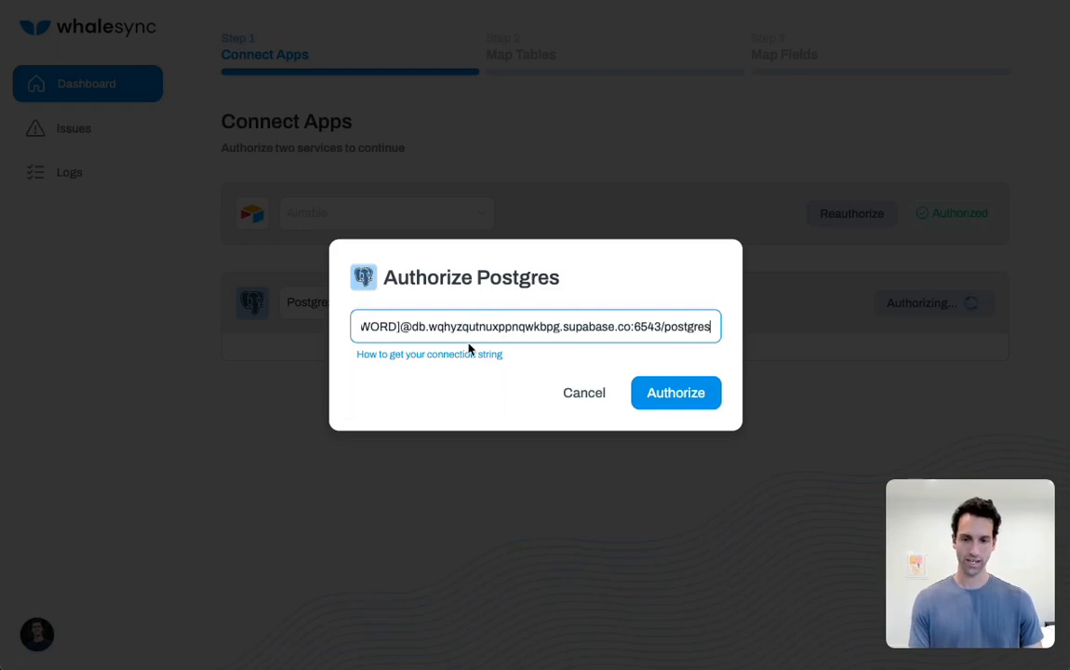
Replace the [YOUR-PASSWORD] placeholder in the connection string with the database password
key(Home)
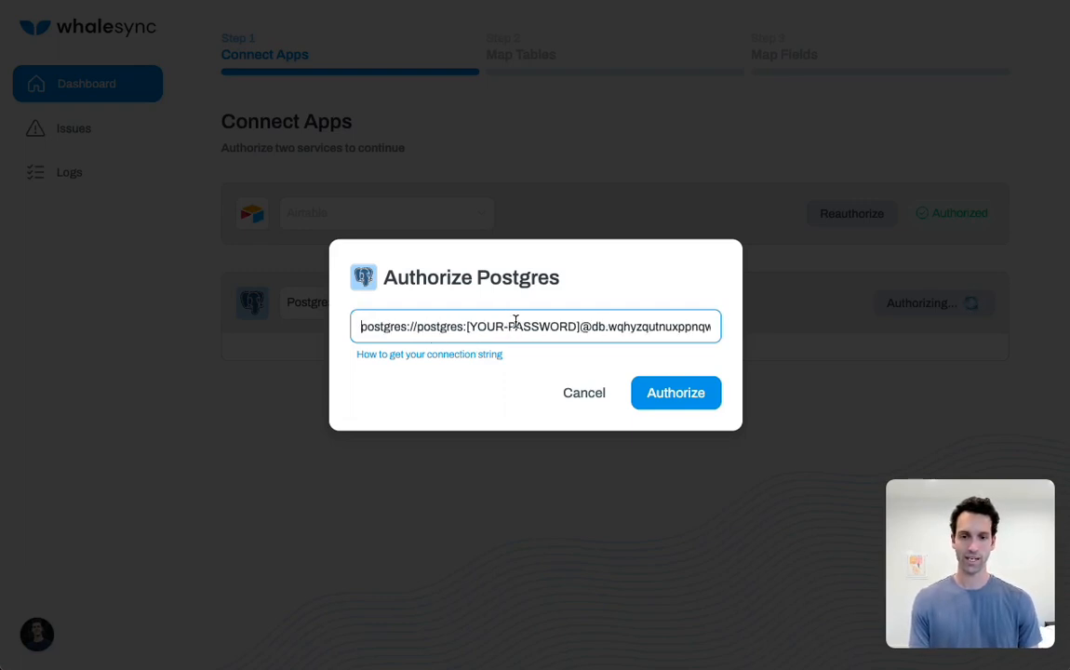
click(581, 326)
key(BackSpace)
key(BackSpace)
key(BackSpace)
key(BackSpace)
key(BackSpace)
key(BackSpace)
key(BackSpace)
key(BackSpace)
key(BackSpace)
key(BackSpace)
key(BackSpace)
key(BackSpace)
key(BackSpace)
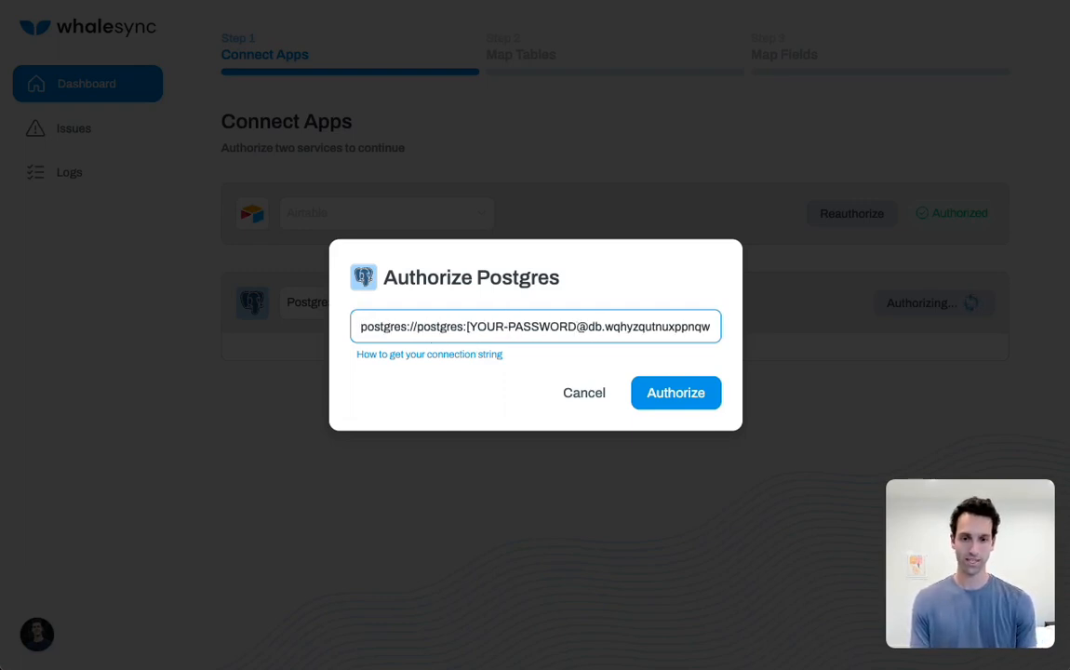
key(BackSpace)
key(BackSpace)
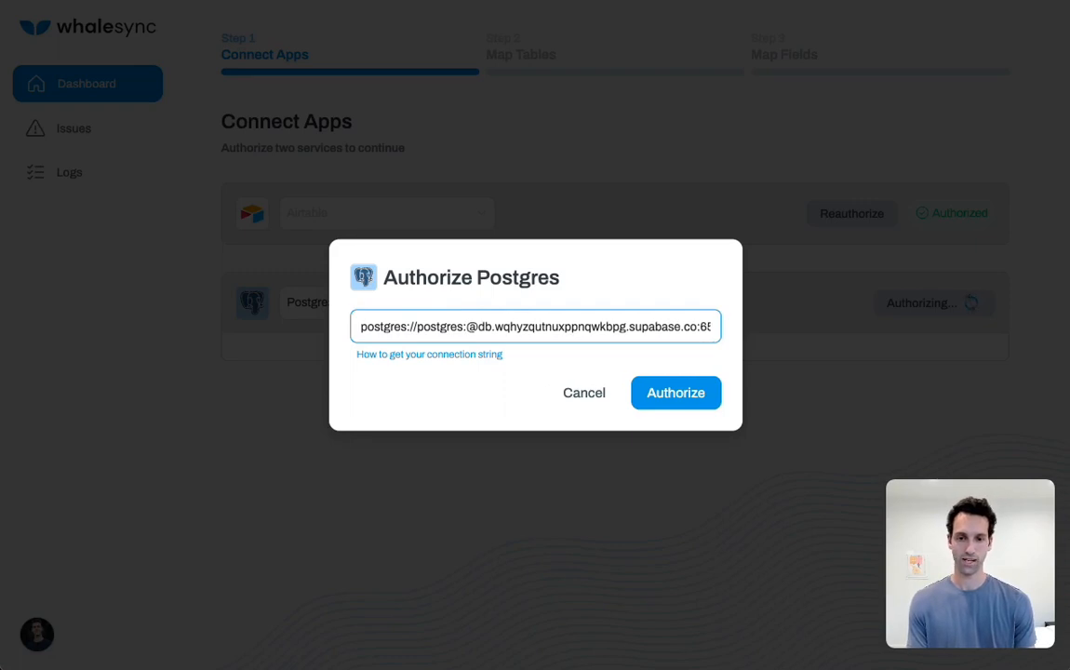
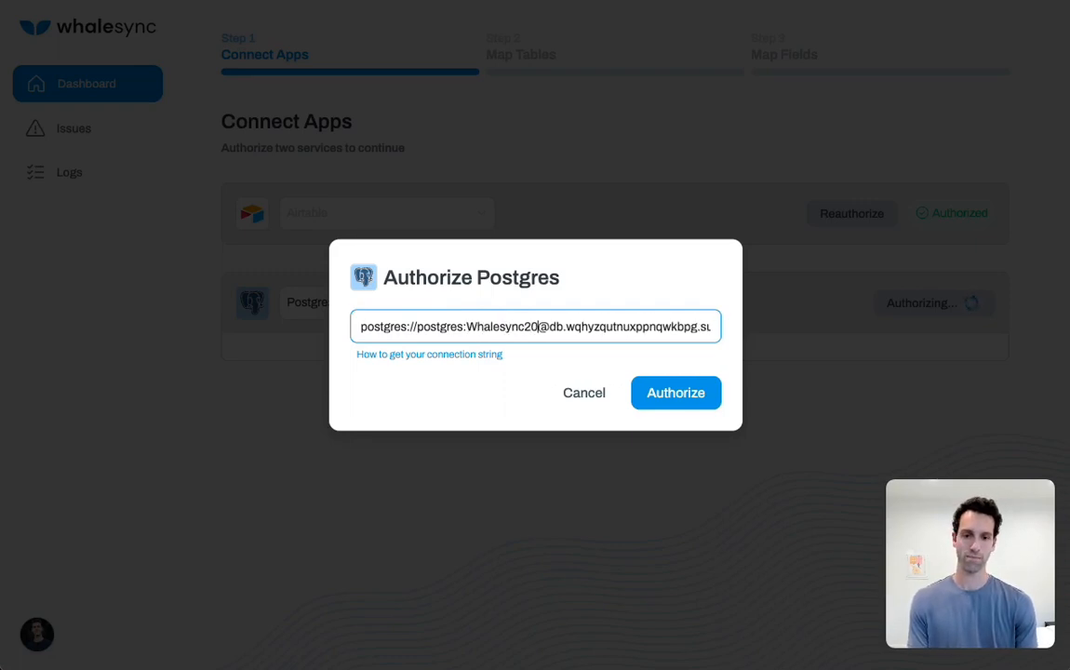
Authorize Postgres, save the connection for the postgres - public schema and continue to table mapping
click(700, 390)
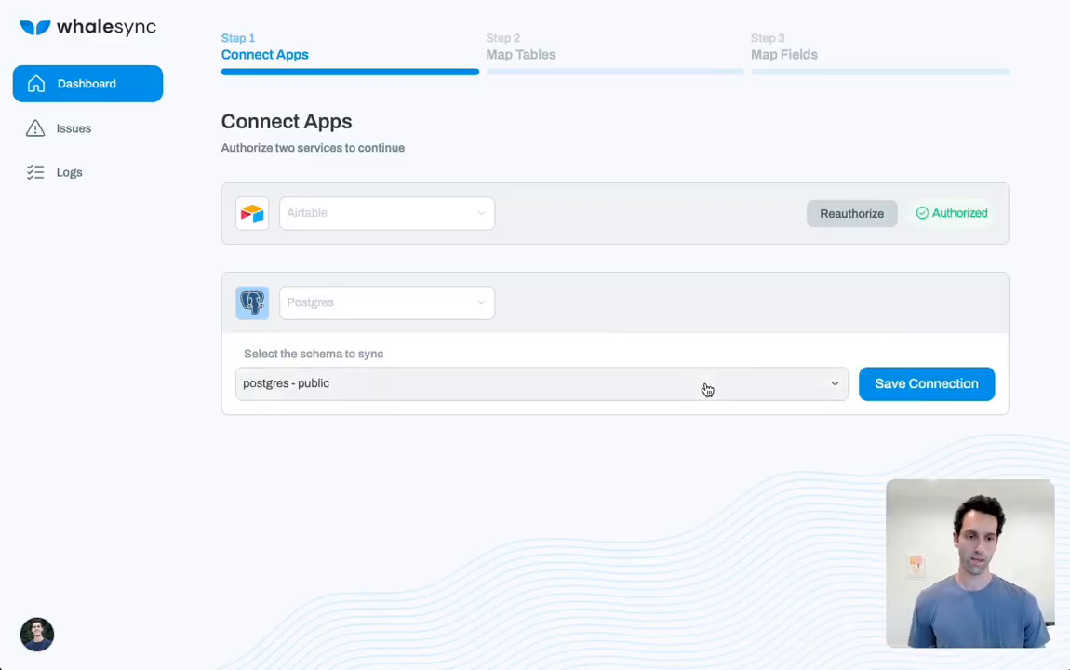
click(897, 385)
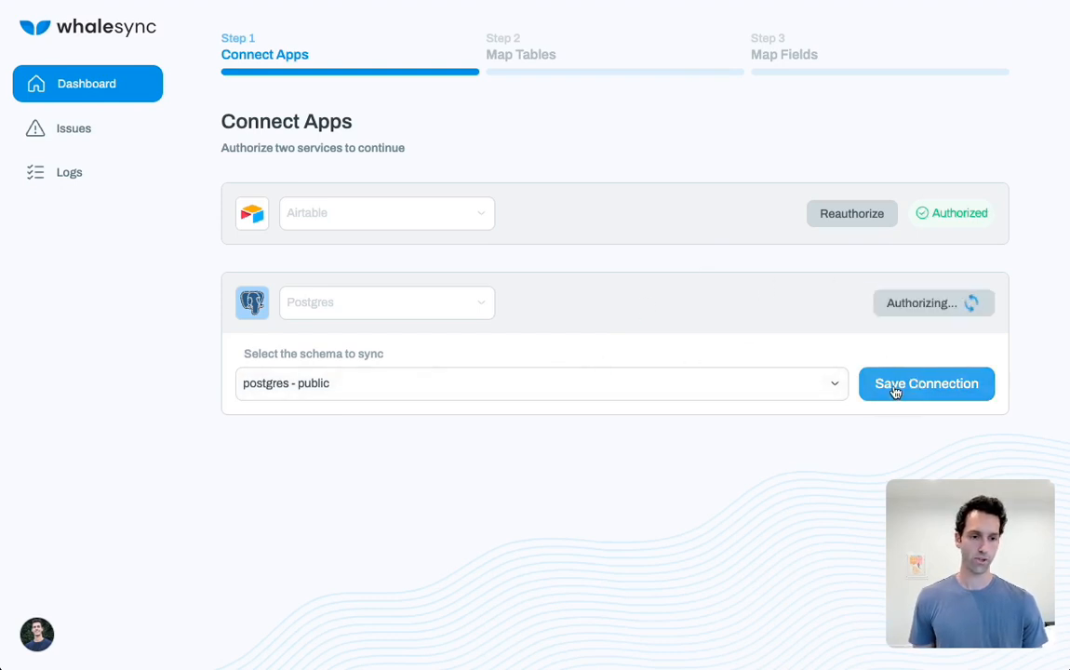
click(939, 392)
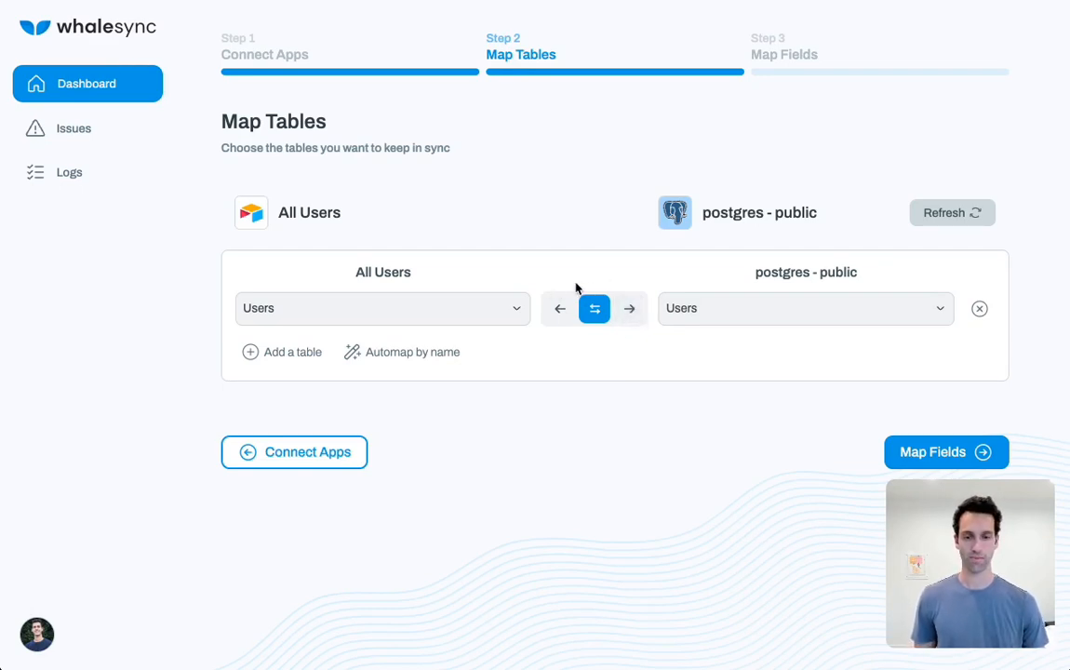
Try both one-way sync directions for the Users table mapping and return it to two-way sync
click(631, 310)
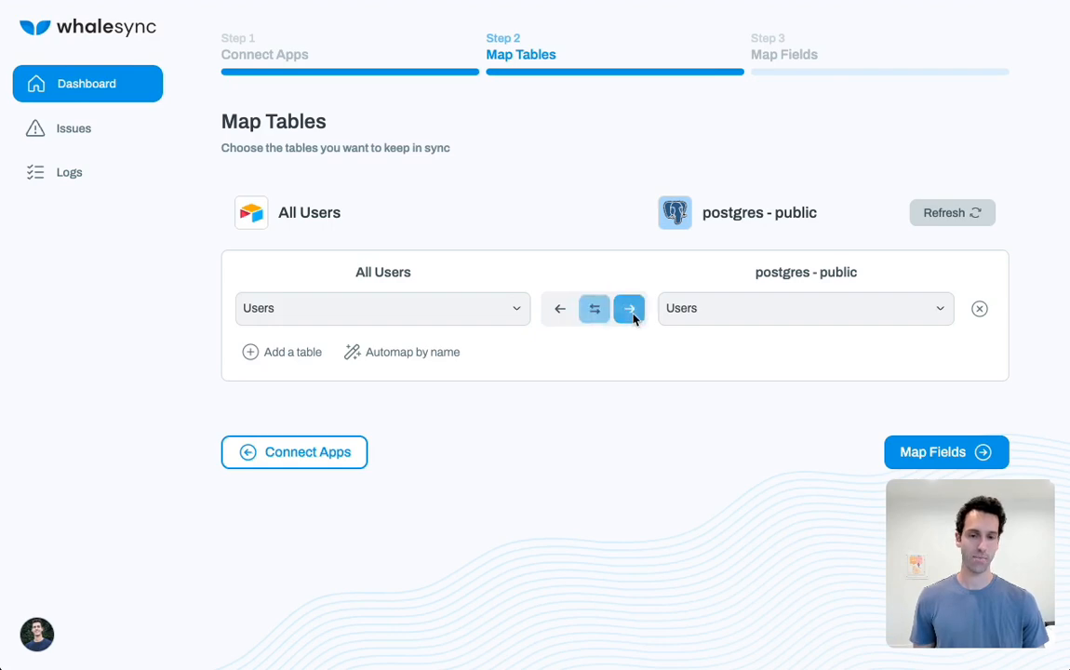
click(562, 311)
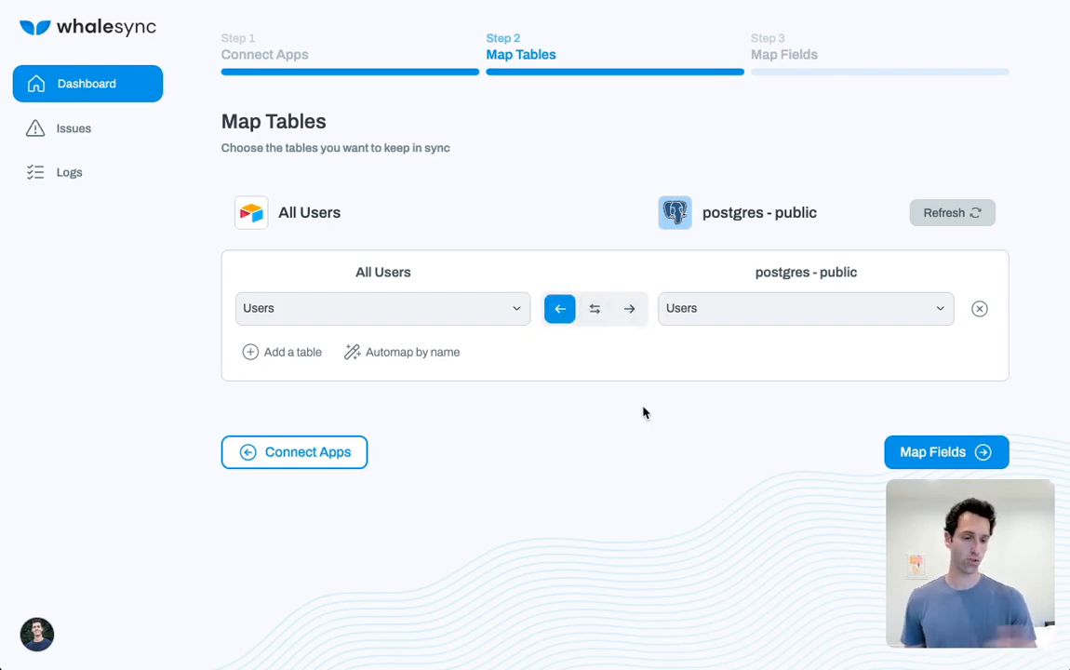
click(593, 310)
Continue to field mapping and save the base with Email, Location, Name, Profile Pic and Status mapped two-way
click(912, 462)
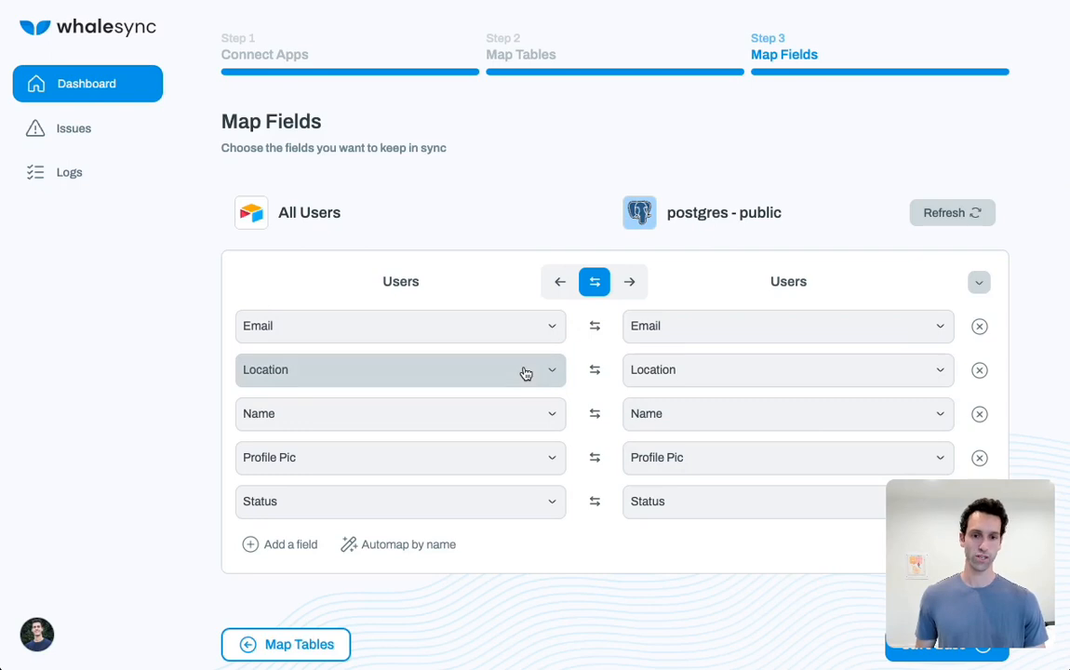
click(960, 518)
drag(960, 518, 963, 478)
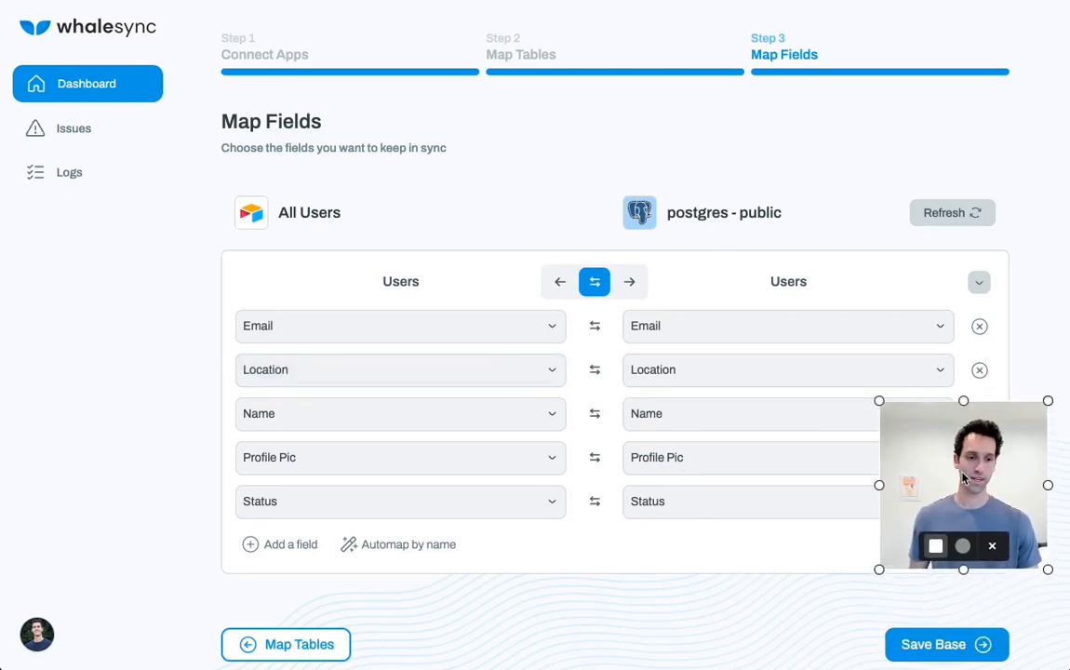
click(932, 645)
Enable sync for the new base, acknowledging the data backup and the risks of real-time syncing
mouse_move(925, 557)
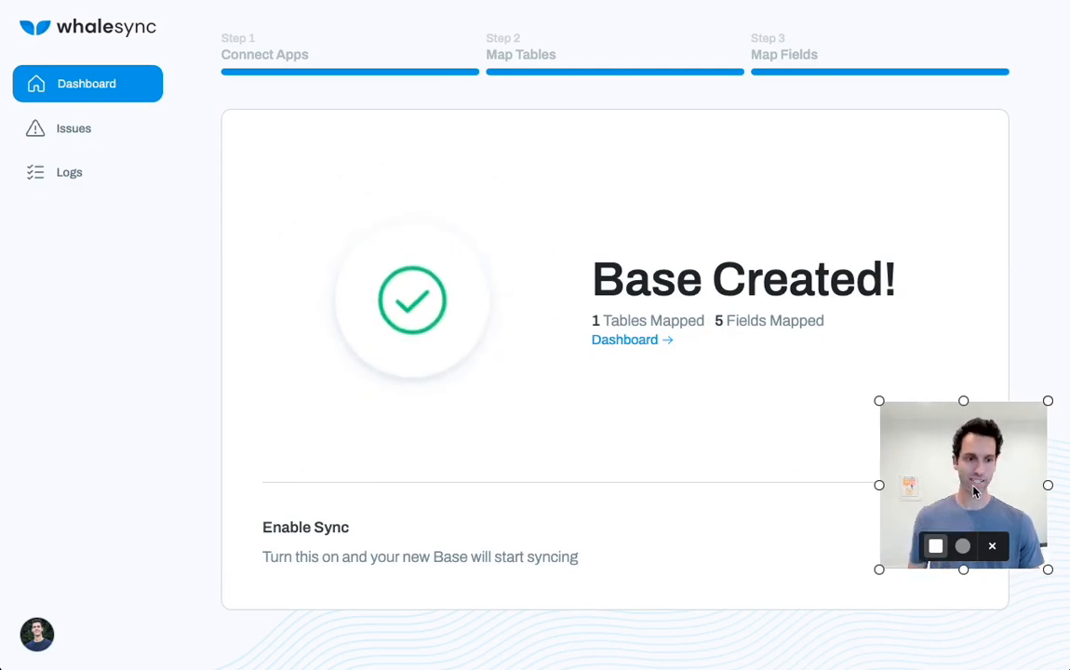
drag(963, 488, 96, 474)
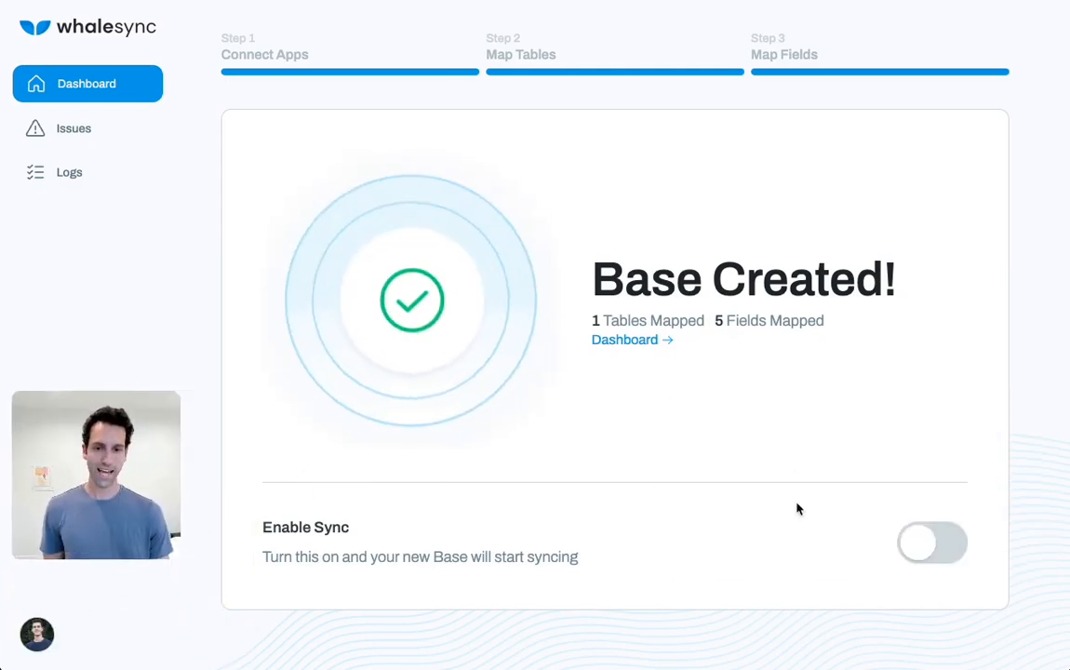
click(949, 537)
click(360, 430)
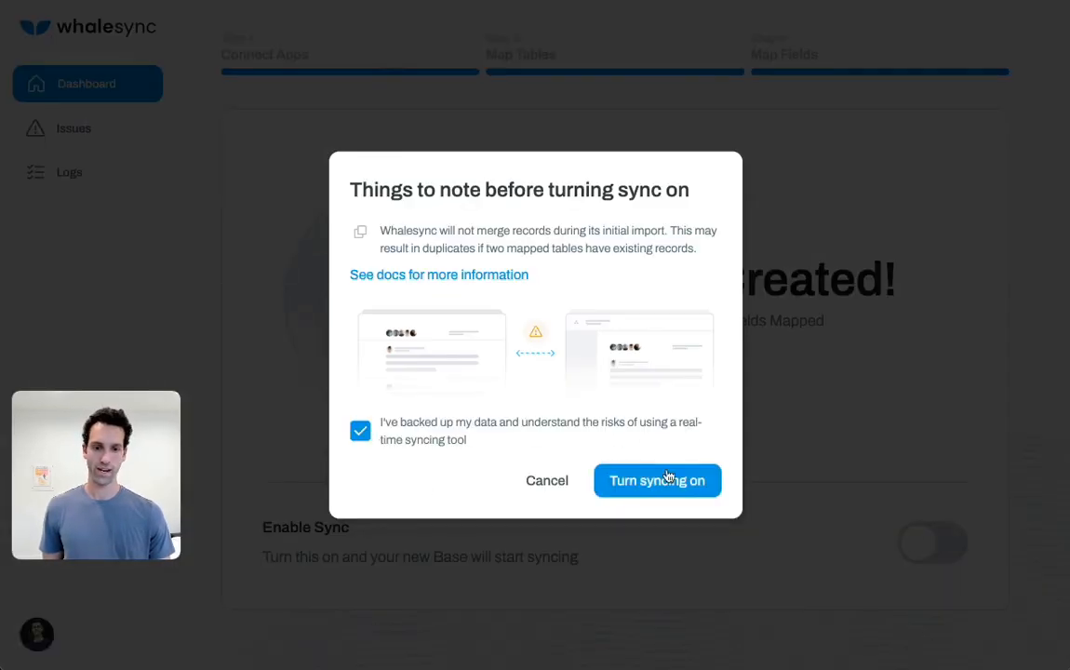
click(668, 480)
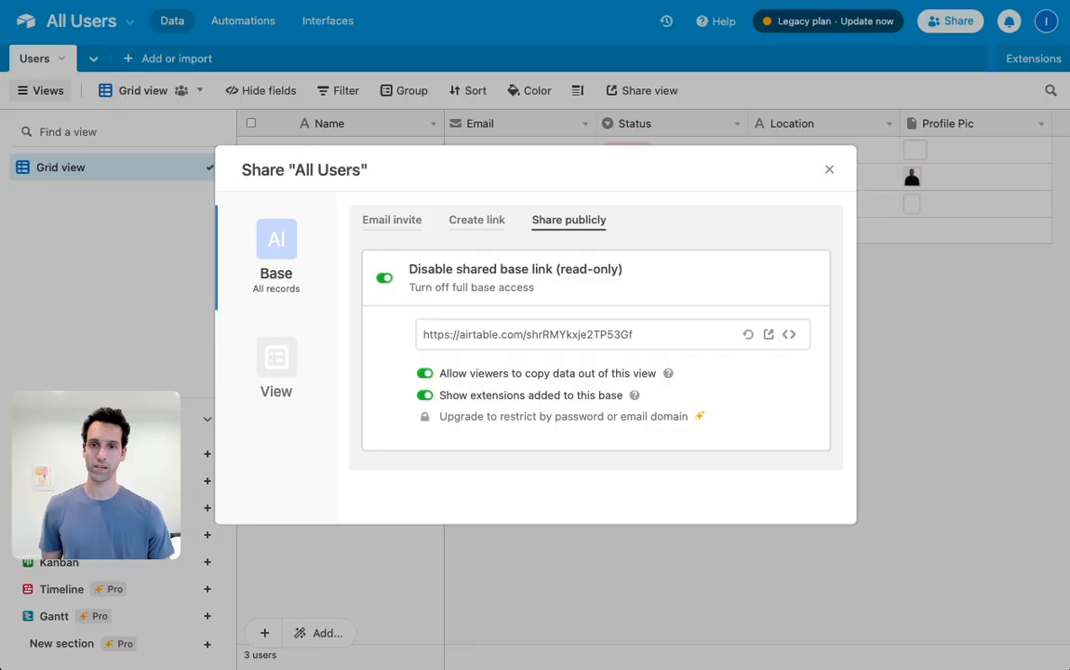
Close the sharing dialog in Airtable and examine the synced records across the Users table's columns
click(829, 170)
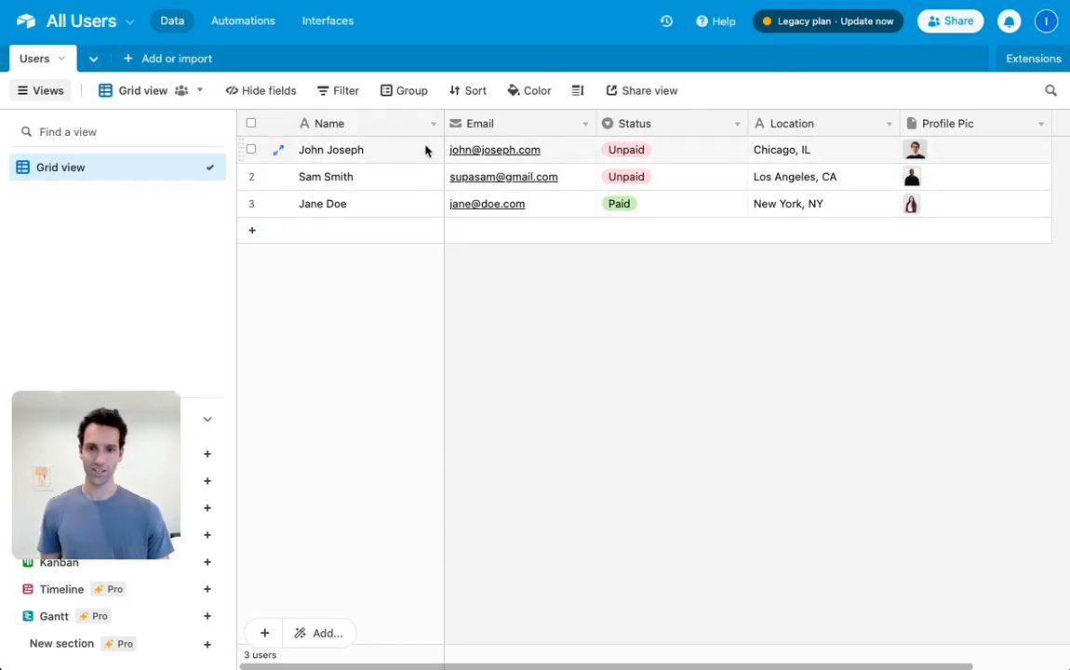
scroll(772, 160, right, 3)
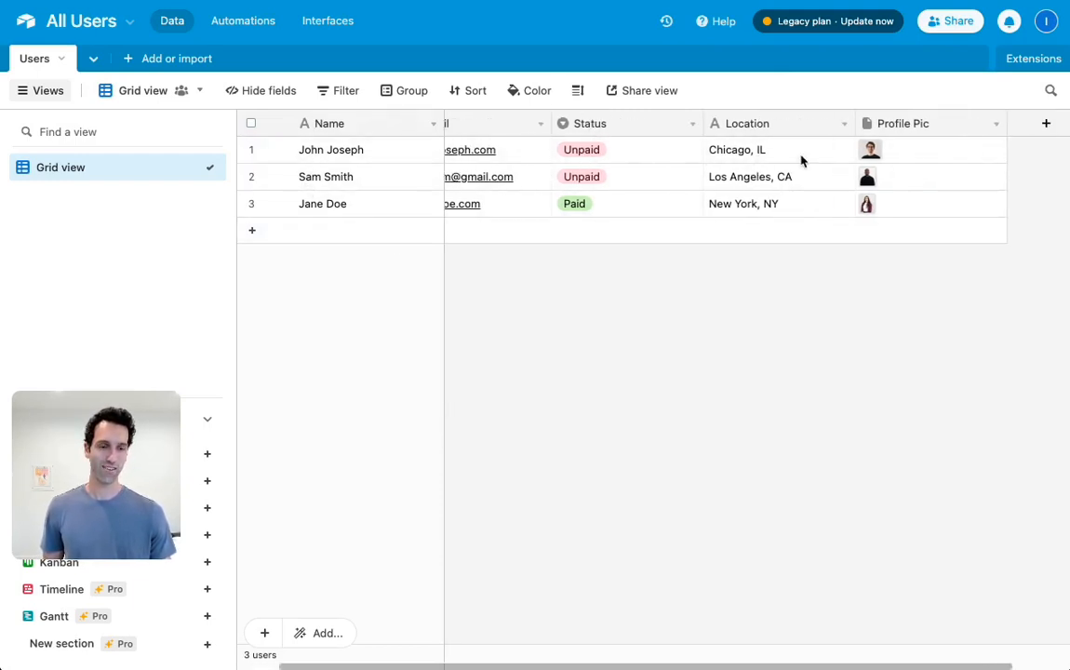
Create a new interface named "My Customer Dashboard" with the green colour and the lightning bolt icon
scroll(818, 158, left, 3)
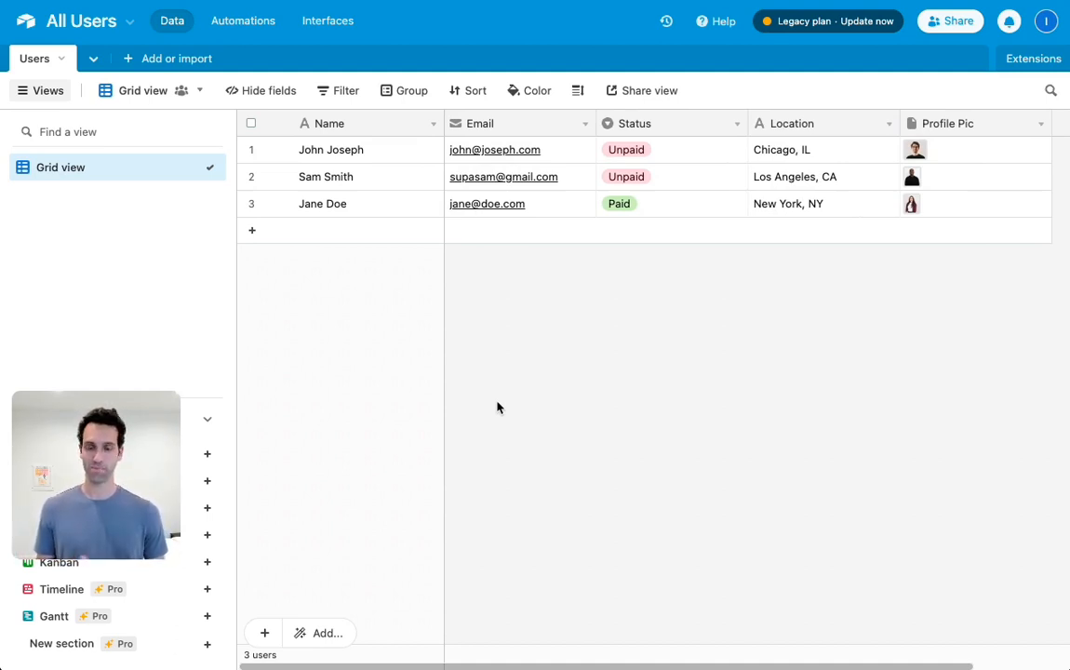
click(327, 24)
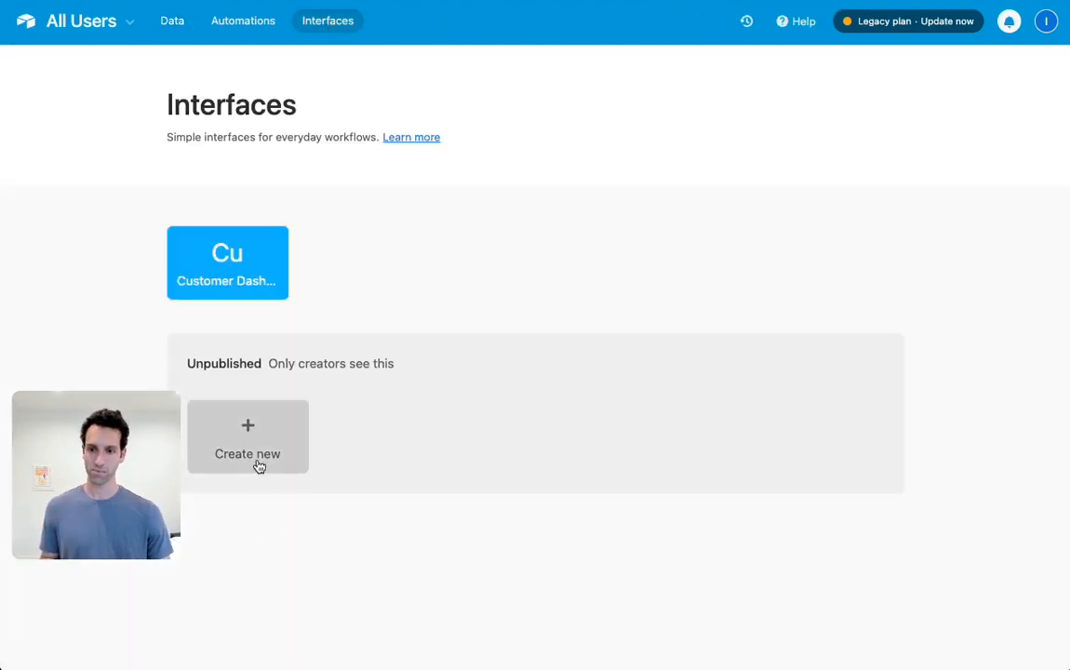
drag(101, 502, 90, 582)
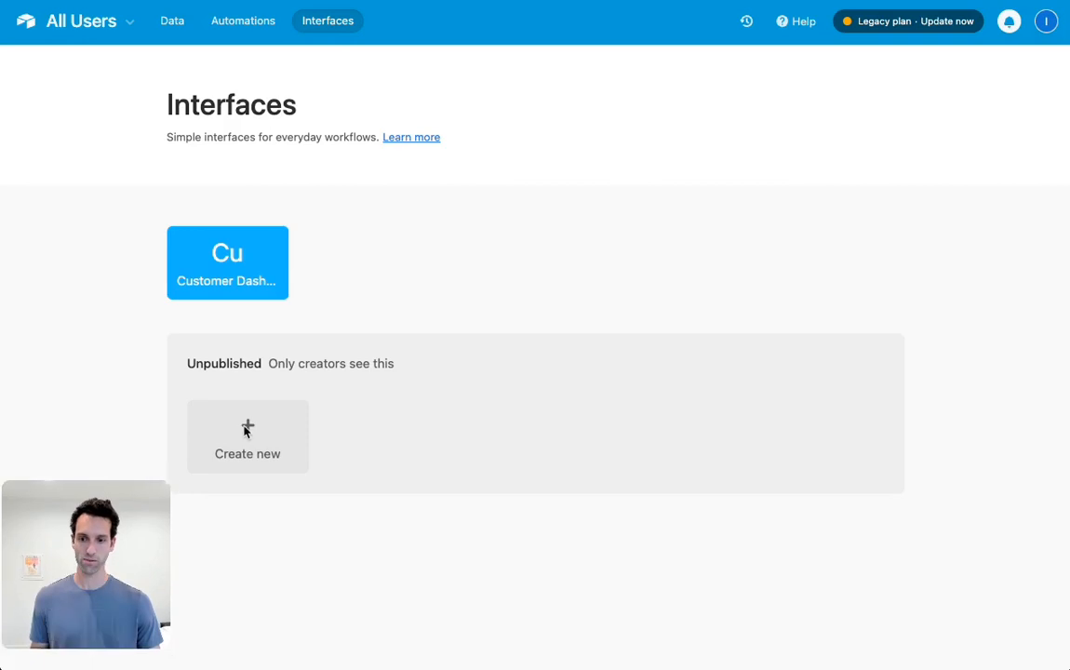
click(279, 433)
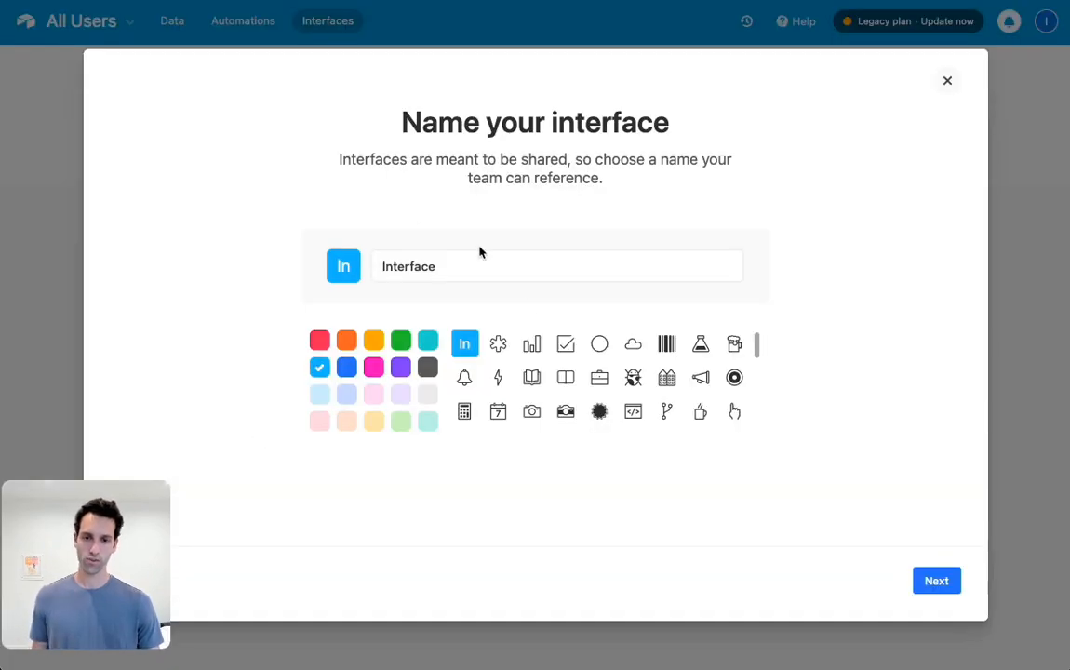
double_click(430, 270)
text(My)
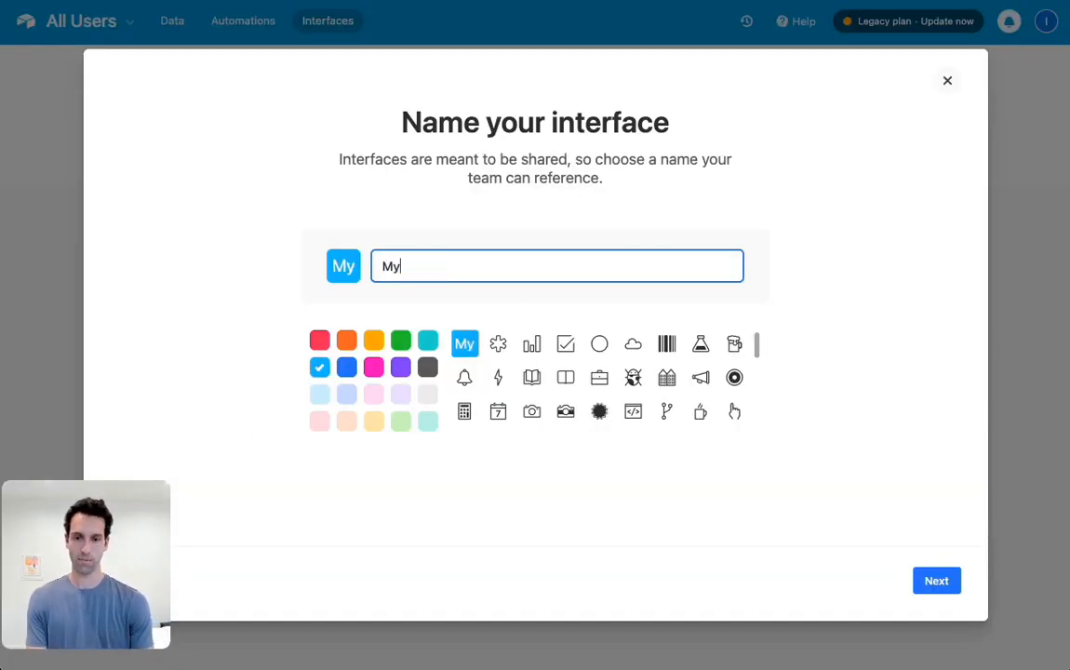
text( Customer Dashboard)
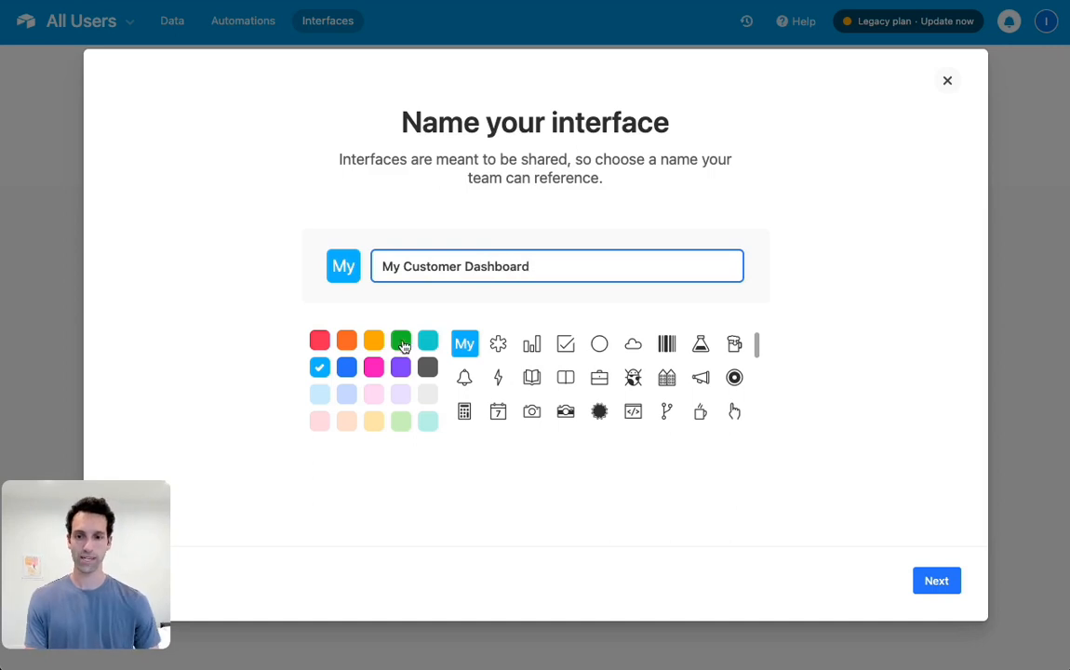
click(400, 341)
click(498, 377)
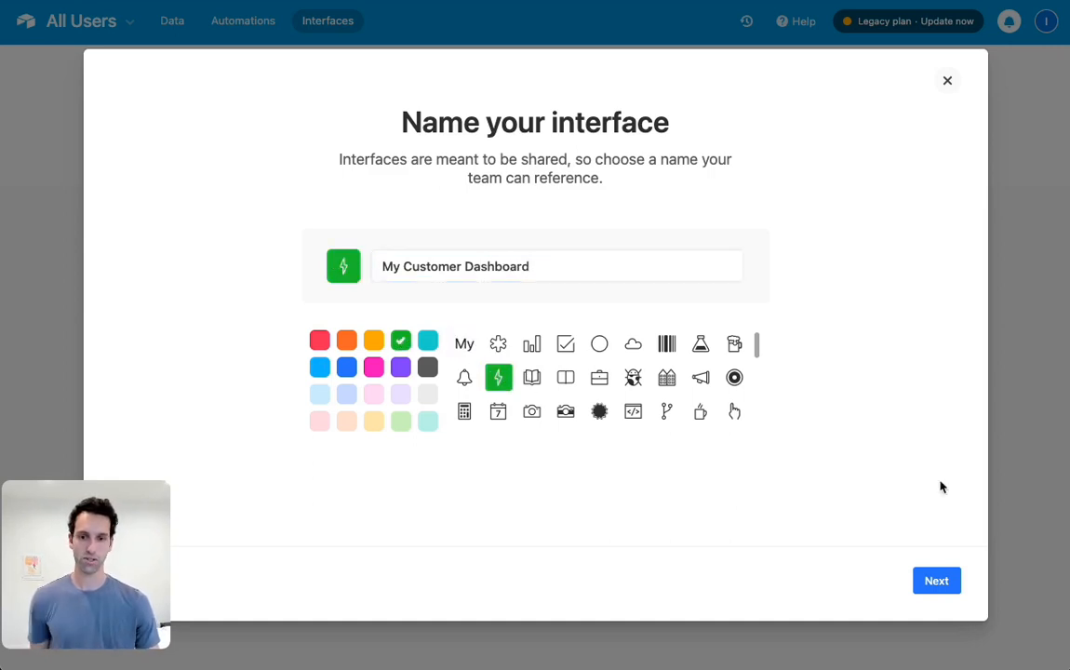
click(936, 581)
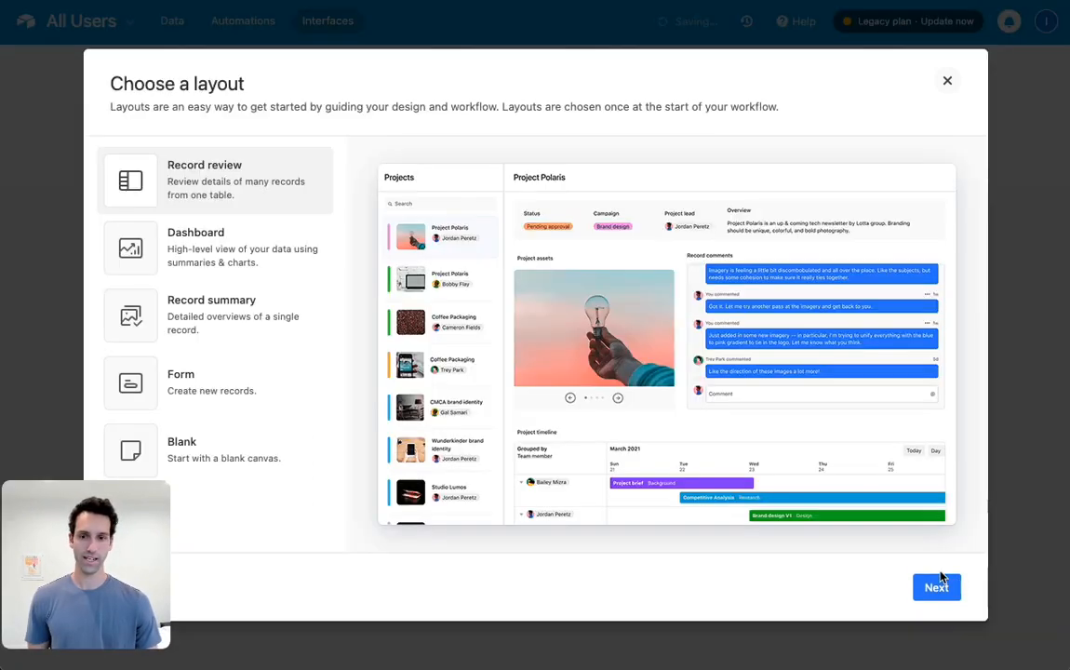
Set up a Record summary layout connected to the Users table with all five fields, and name the page "Customer"
click(197, 333)
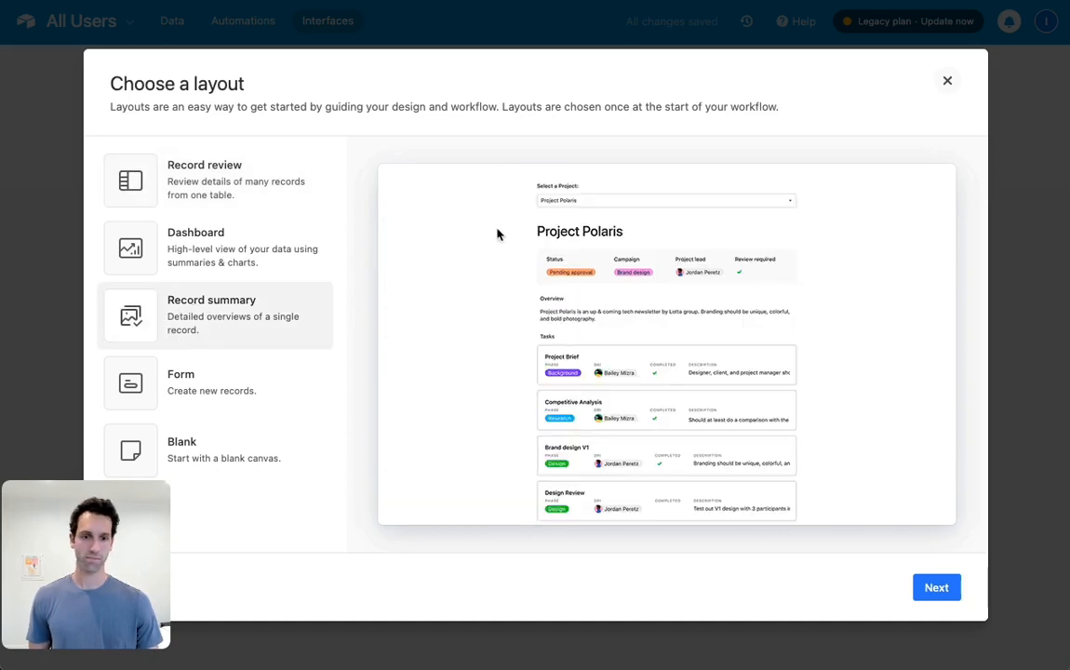
click(953, 592)
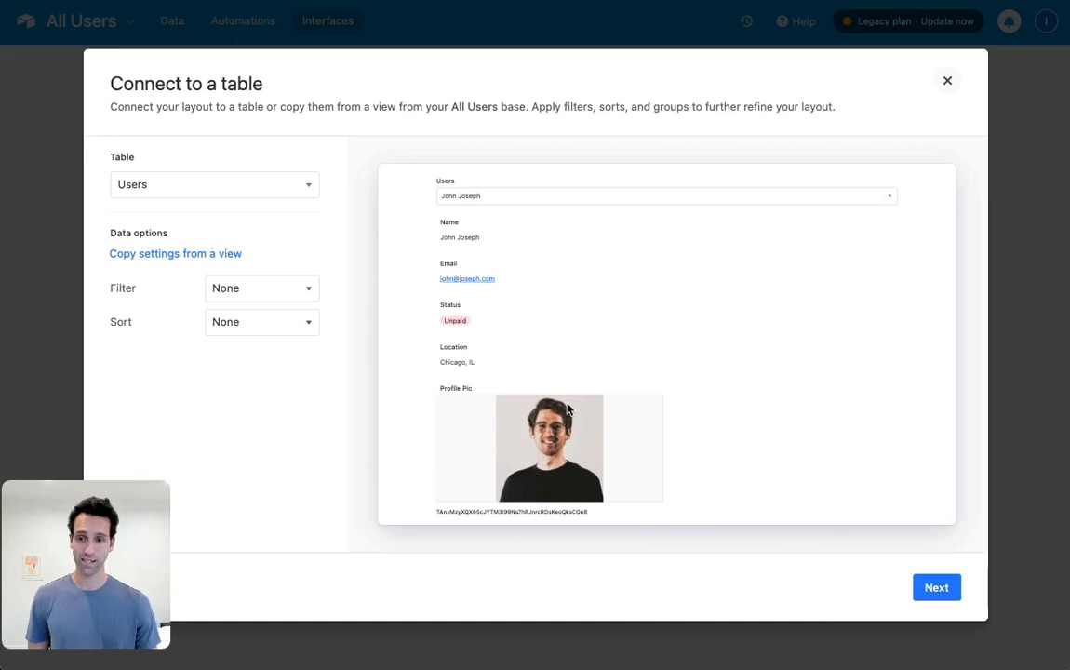
click(937, 589)
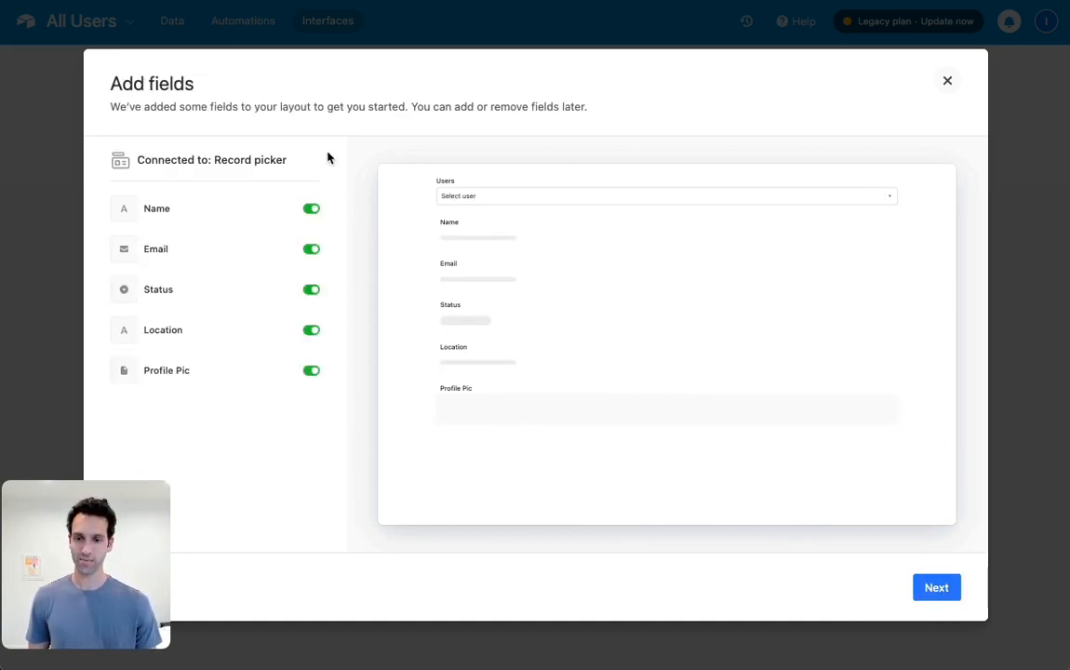
click(949, 588)
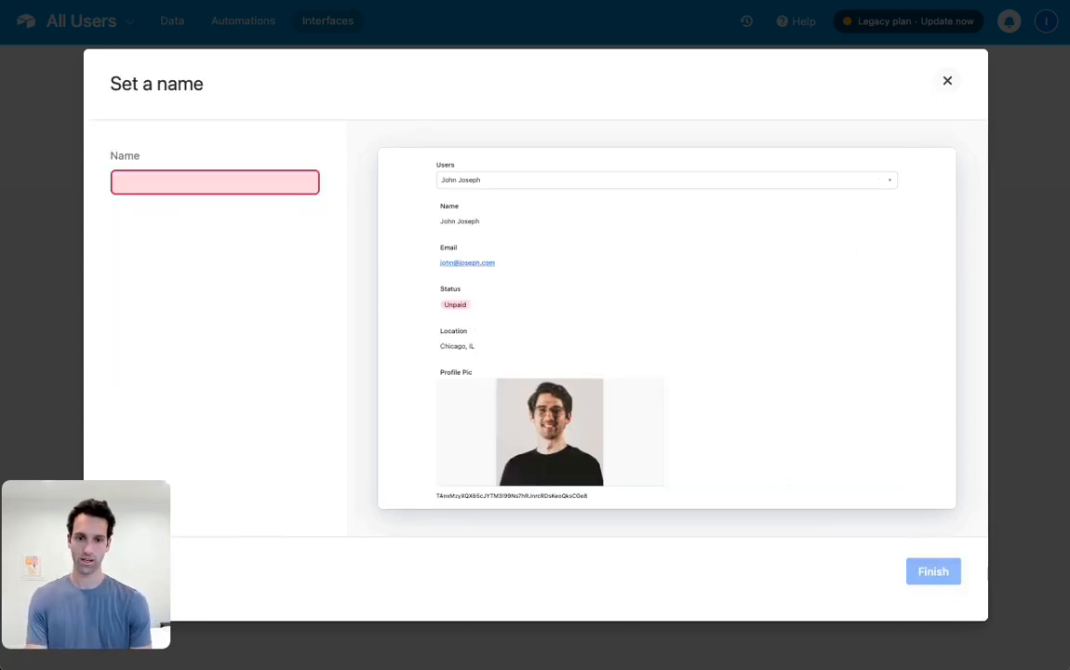
text(Customer)
click(933, 567)
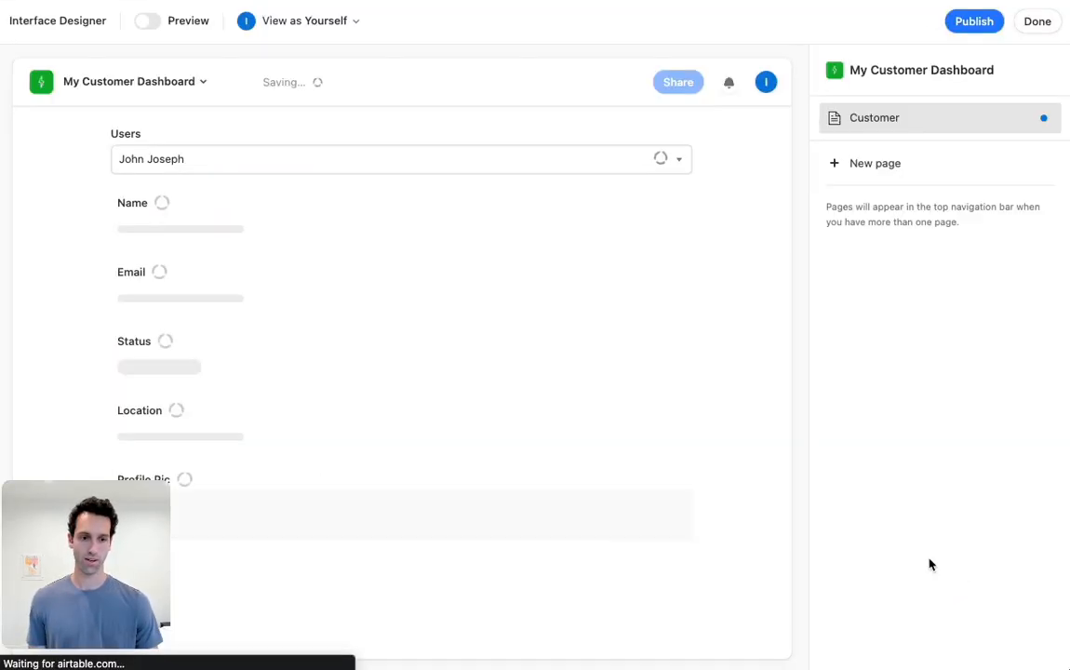
Make the Name, Email, Status and Location fields editable on the Customer page
mouse_move(70, 543)
drag(69, 542, 901, 394)
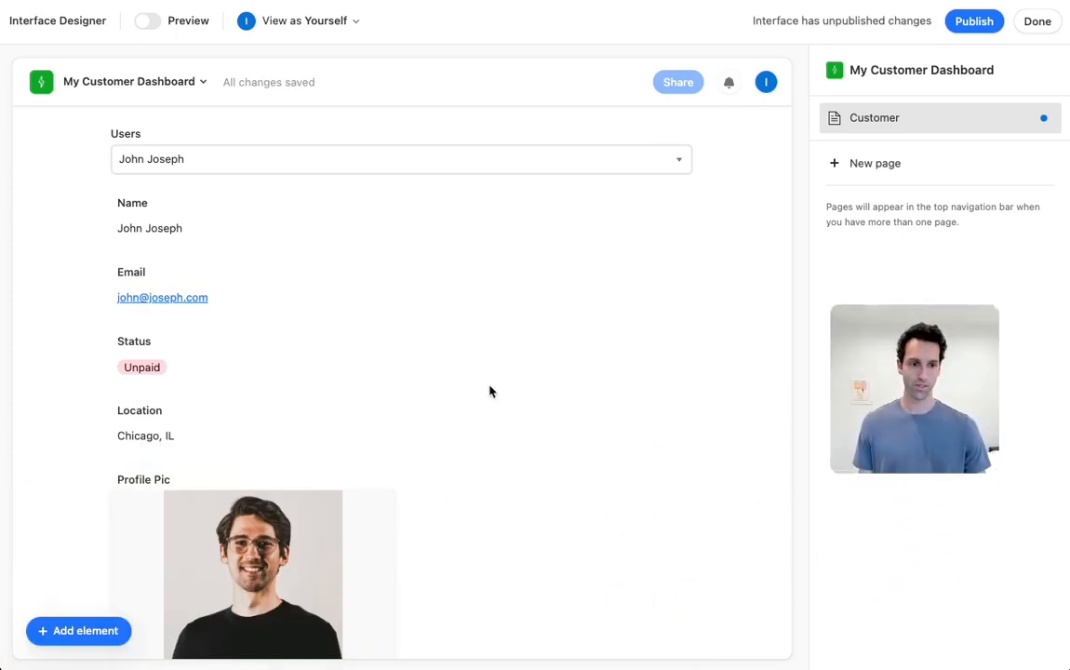
scroll(287, 332, down, 2)
scroll(286, 332, up, 2)
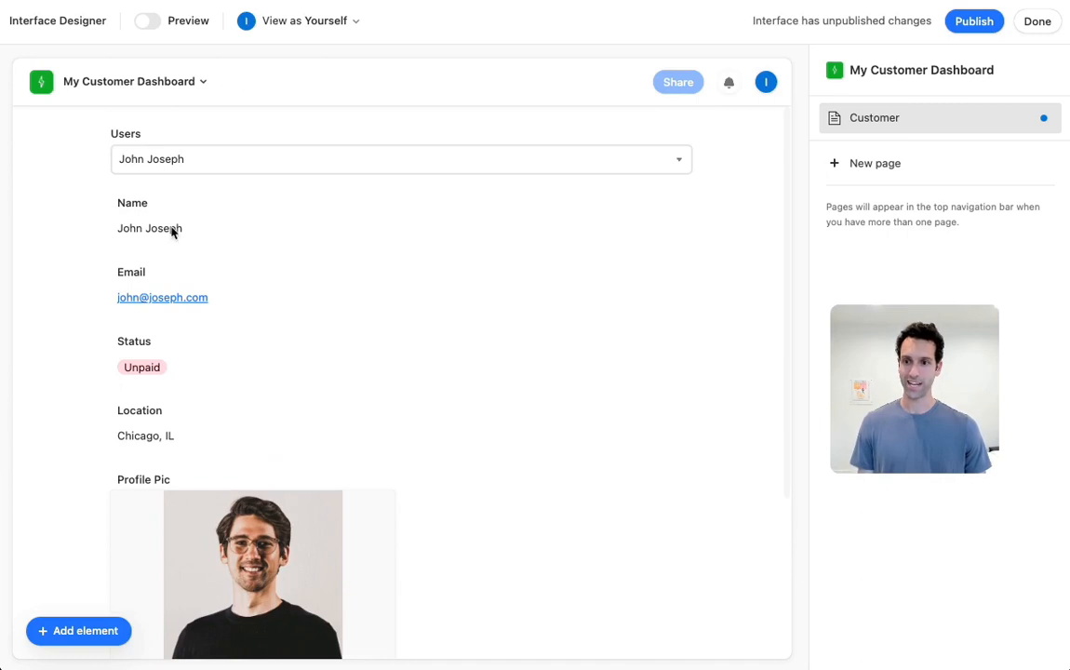
click(209, 233)
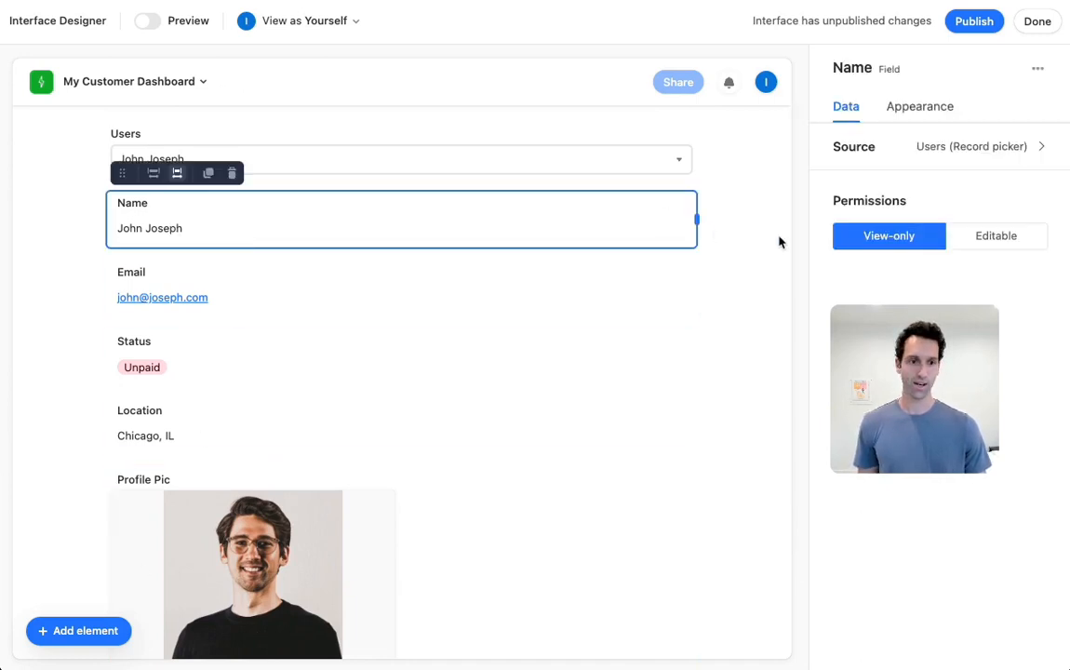
click(988, 237)
click(288, 300)
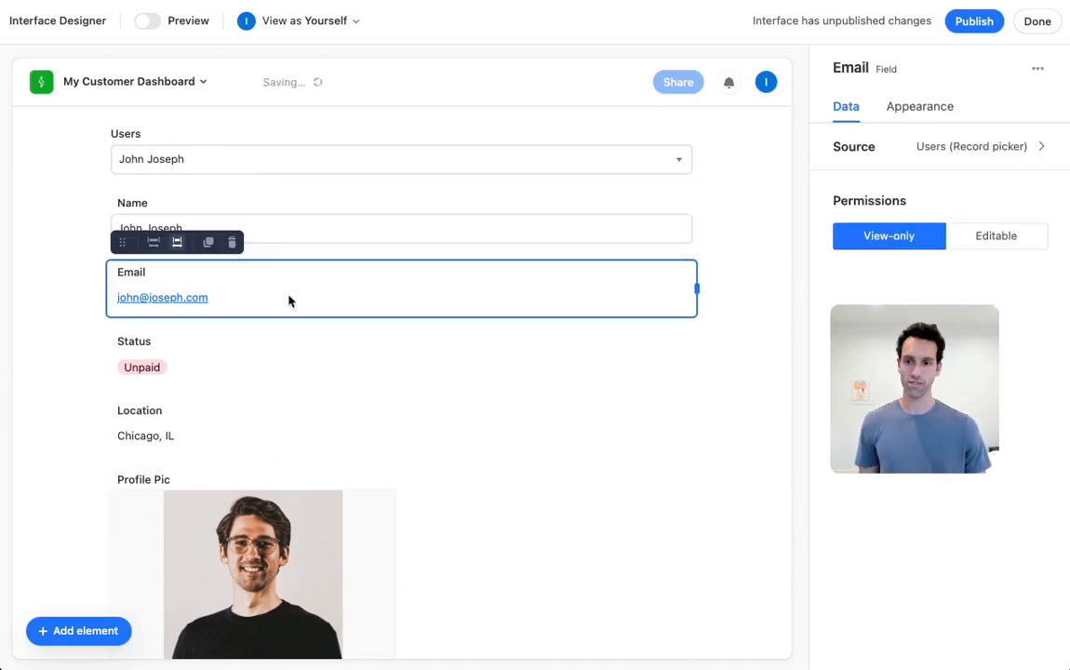
click(984, 240)
click(274, 377)
click(977, 239)
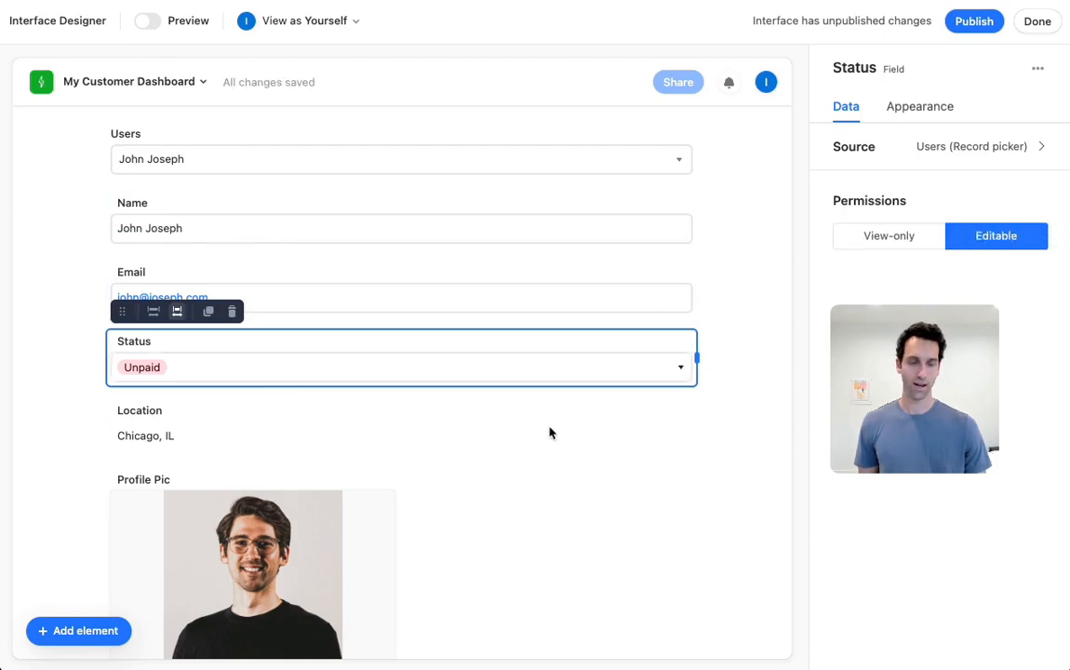
click(346, 423)
click(984, 239)
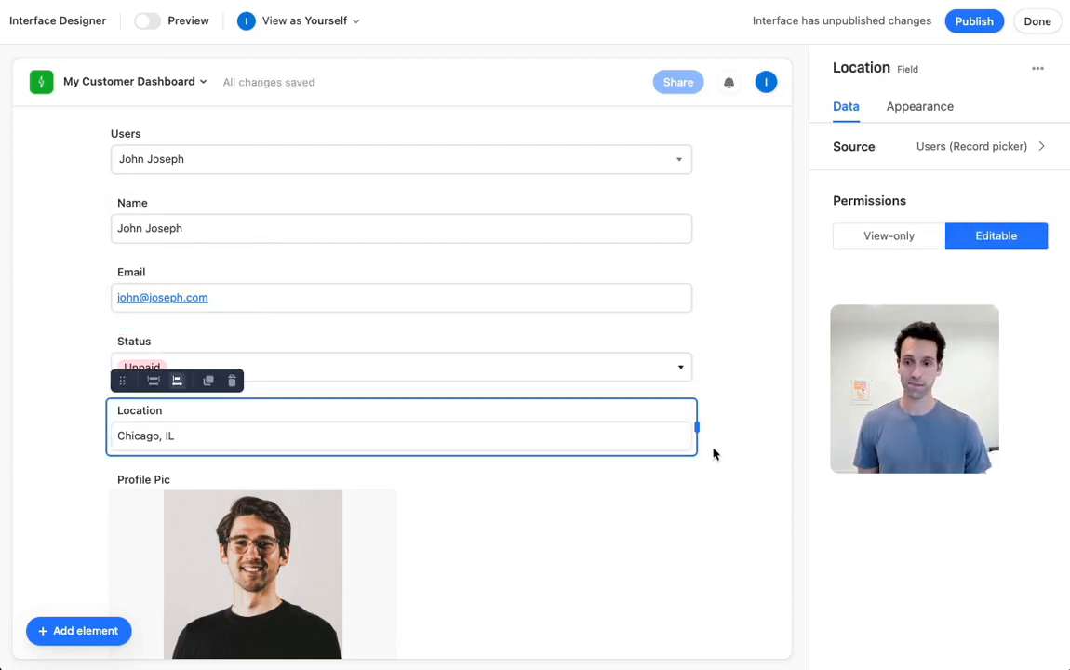
click(41, 285)
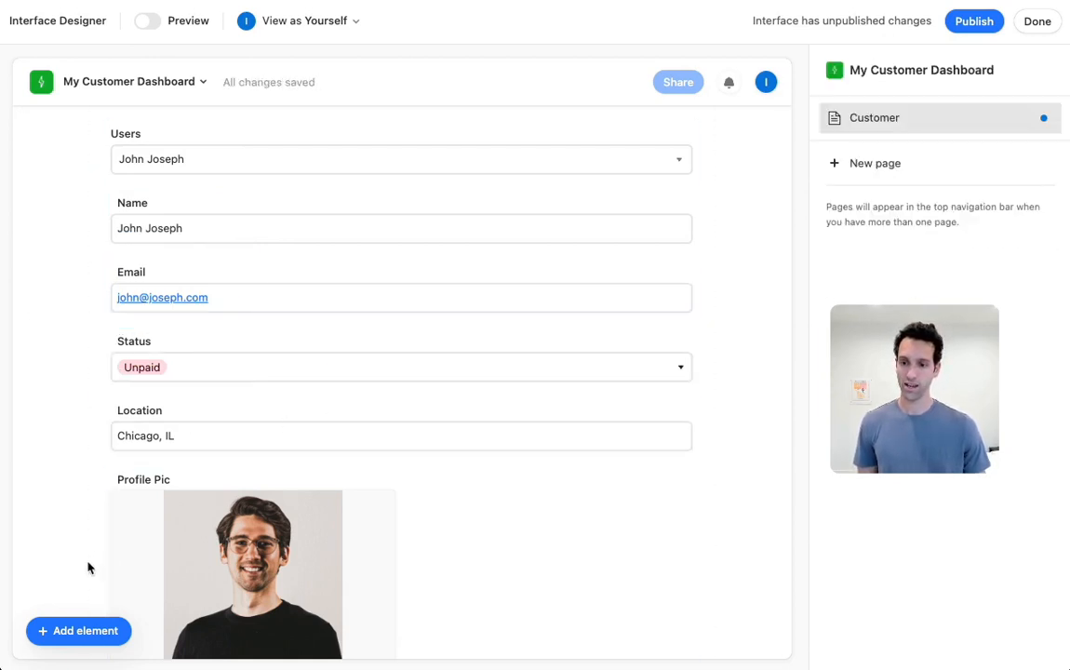
Add a text element above the Users record picker reading "Customer Dashboard", formatted as a large heading
click(67, 628)
click(97, 390)
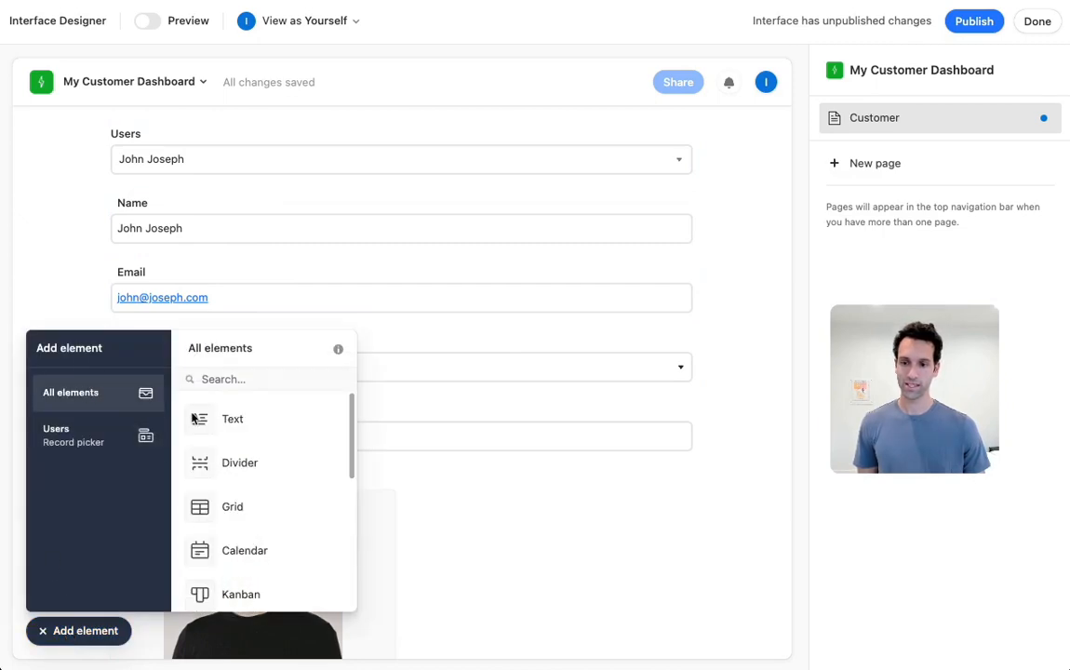
drag(229, 421, 79, 107)
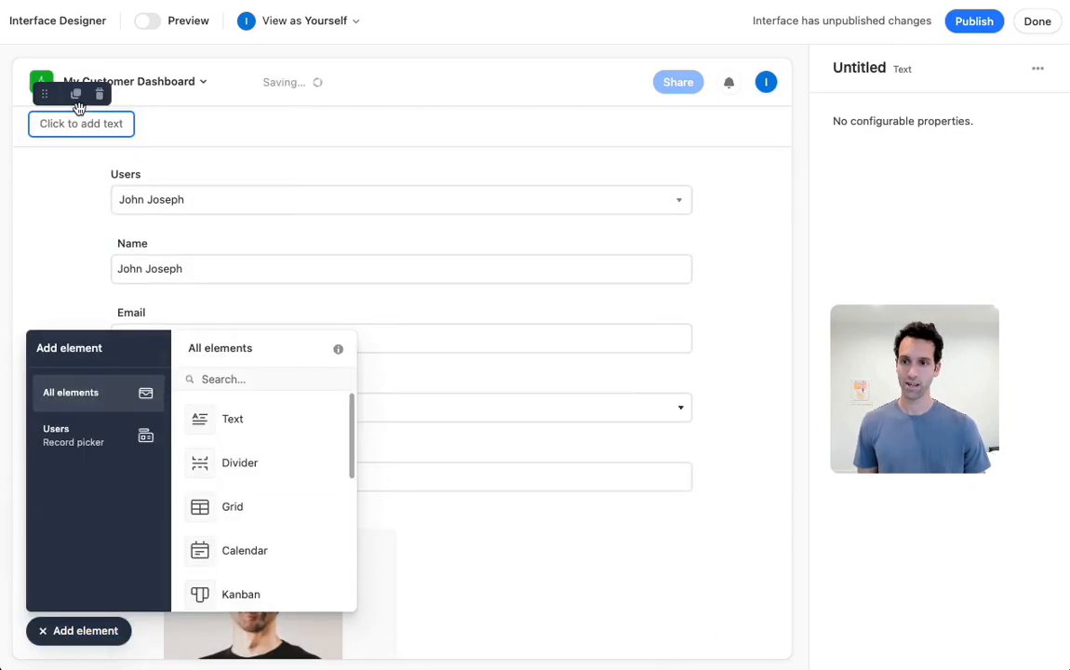
click(82, 122)
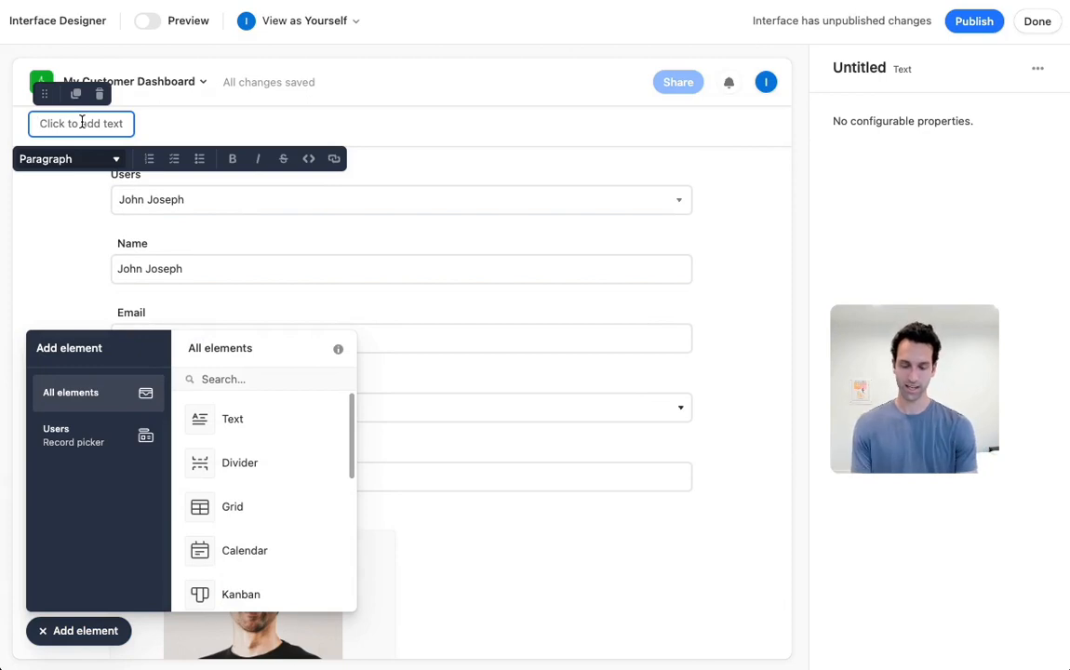
text(Cusotmer)
key(BackSpace)
key(BackSpace)
key(BackSpace)
key(BackSpace)
key(BackSpace)
key(BackSpace)
text(tom)
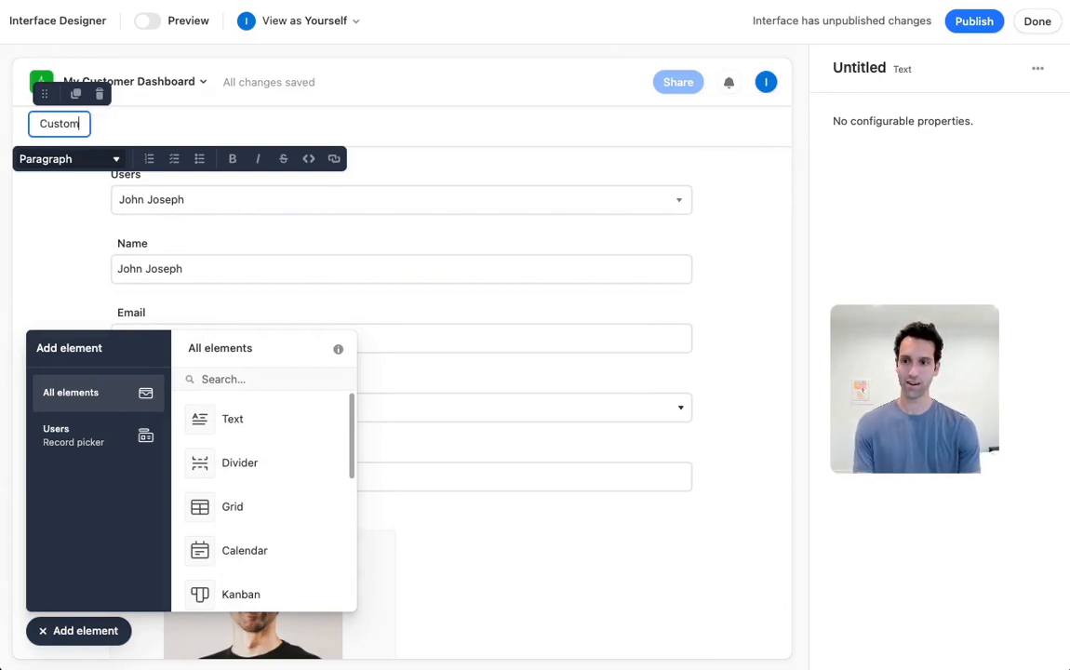
text(er Dashboard)
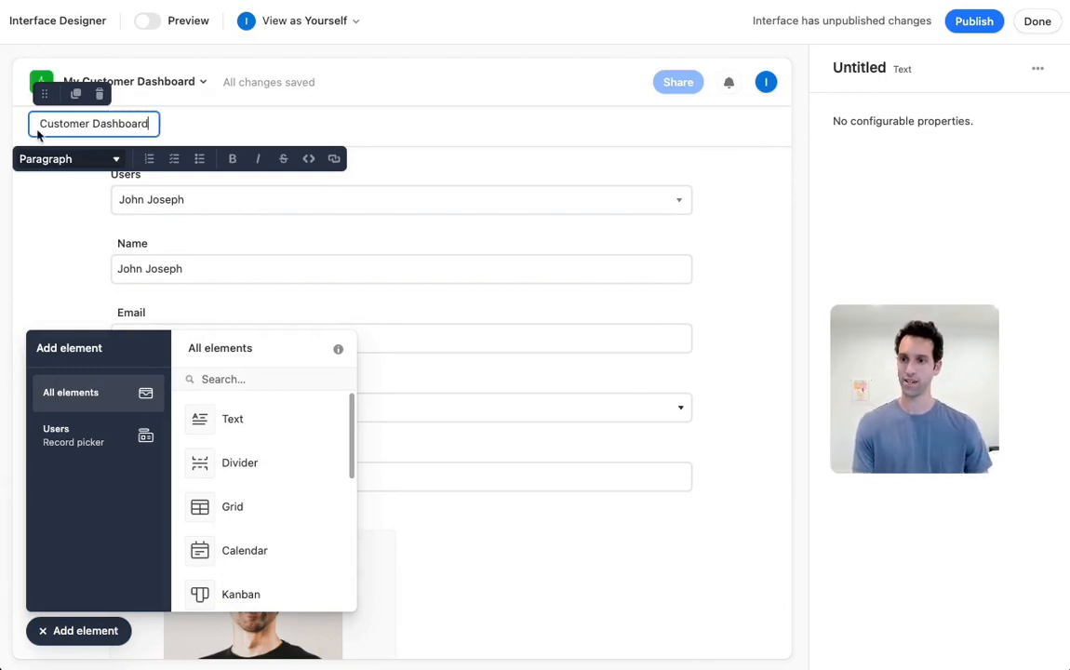
click(70, 158)
click(58, 241)
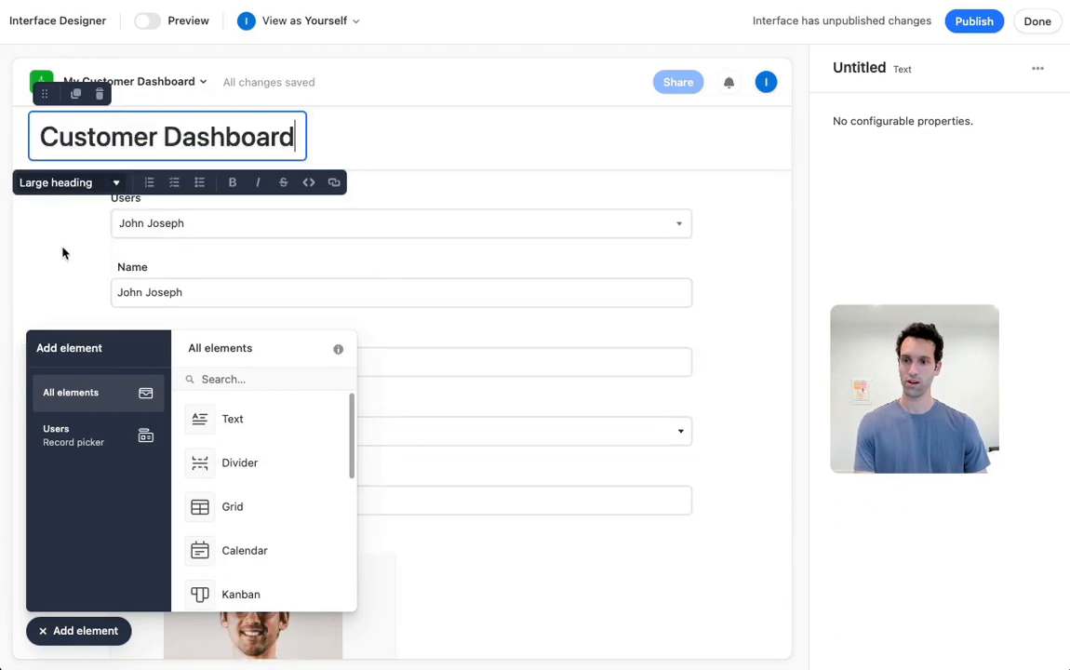
click(565, 165)
Publish the interface and view its options for sharing the interface and base data
click(972, 22)
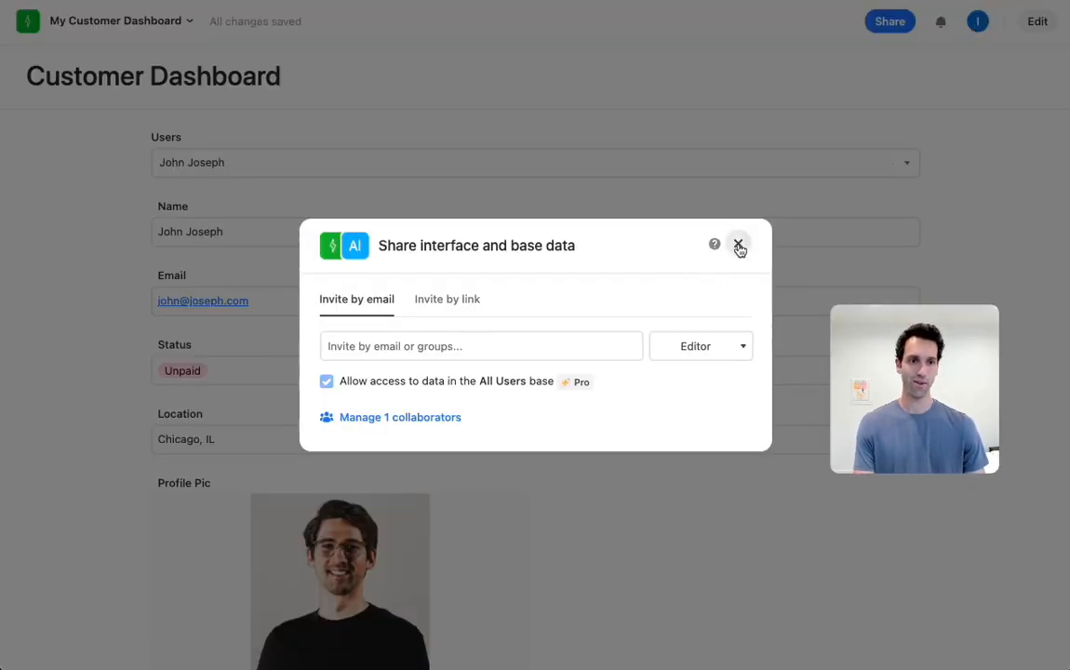
click(737, 244)
click(887, 27)
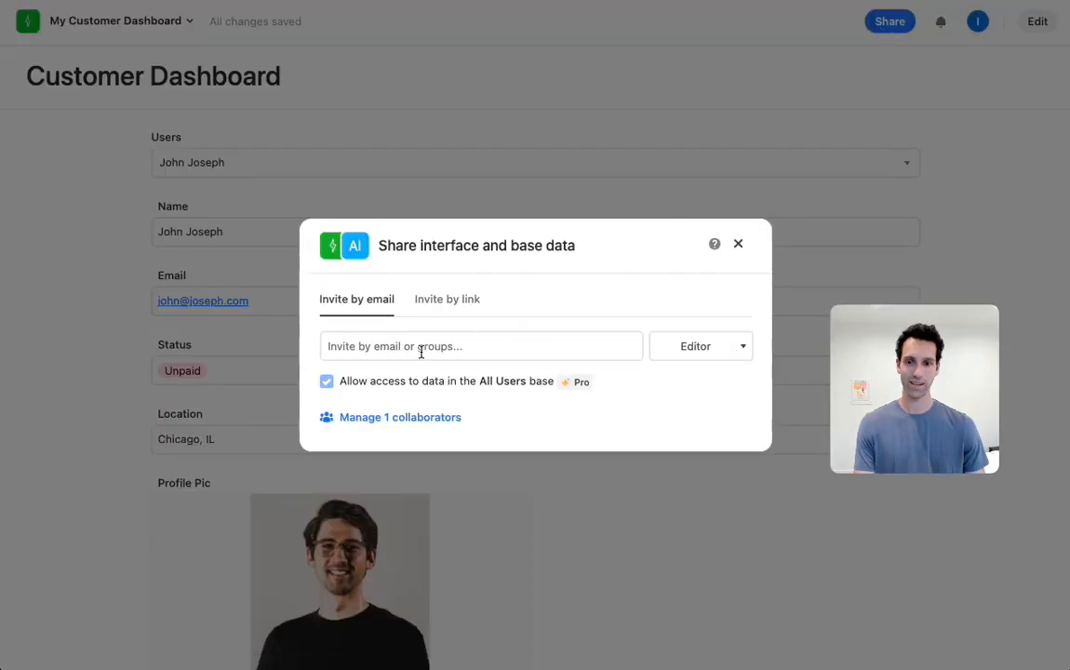
click(739, 246)
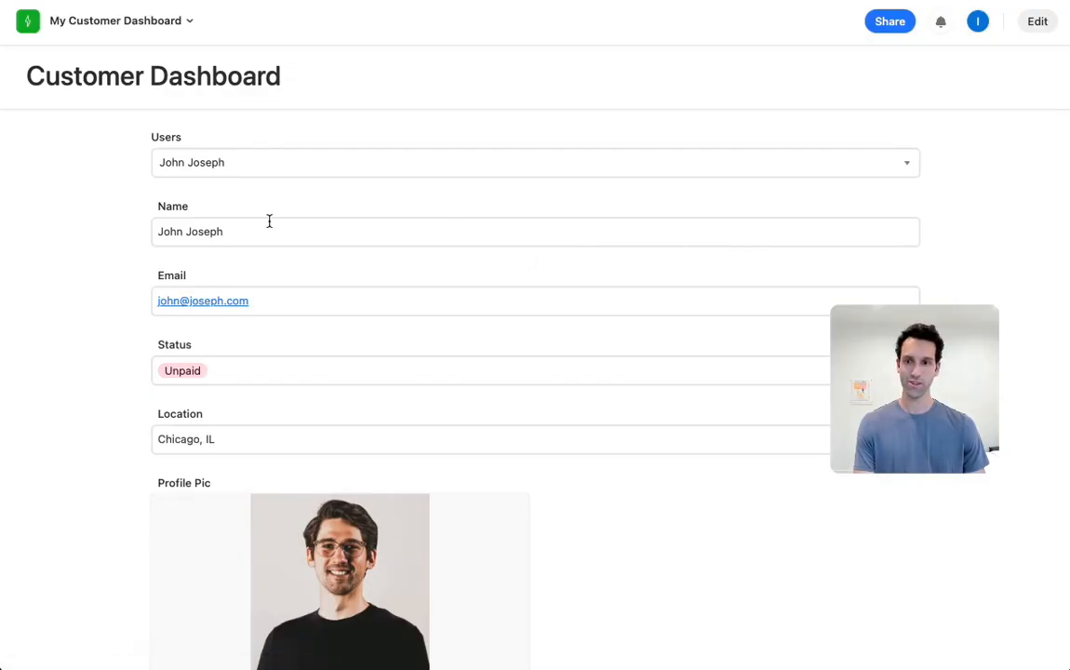
drag(944, 437, 1014, 634)
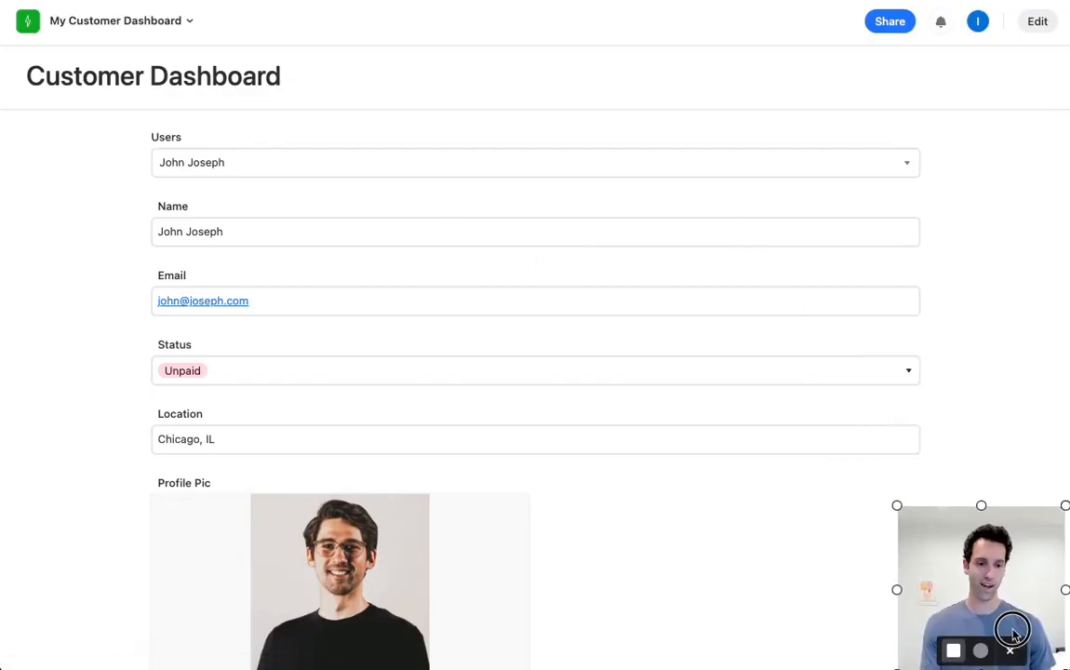
View the second and then the third user's record through the Users record picker on the published dashboard
click(269, 163)
click(222, 258)
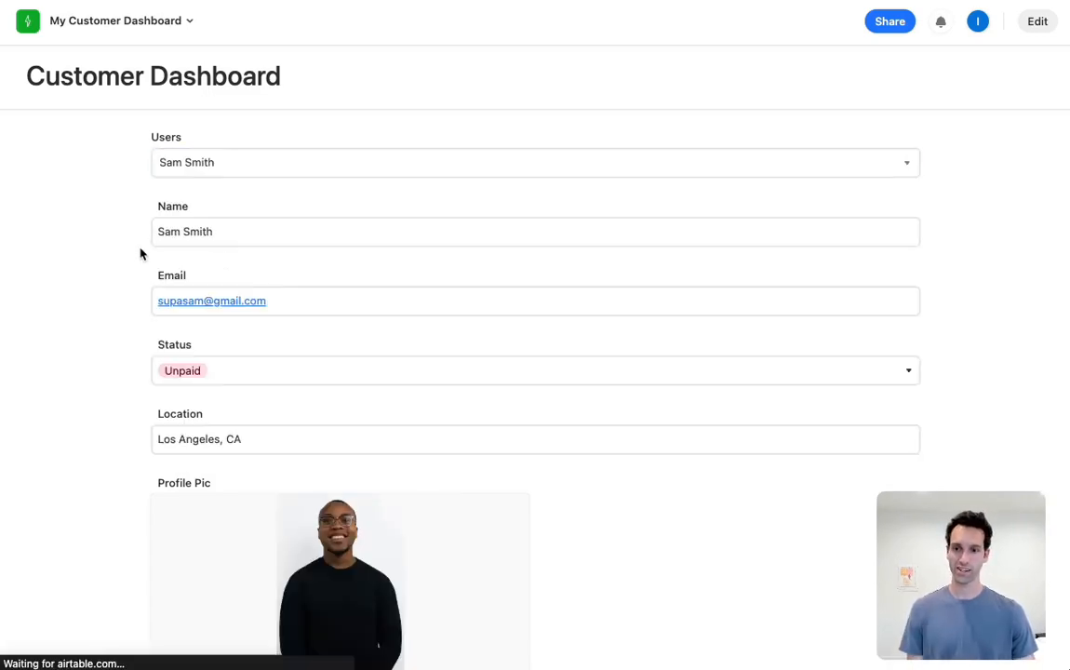
scroll(140, 253, down, 3)
scroll(140, 253, up, 2)
scroll(141, 253, up, 1)
click(239, 146)
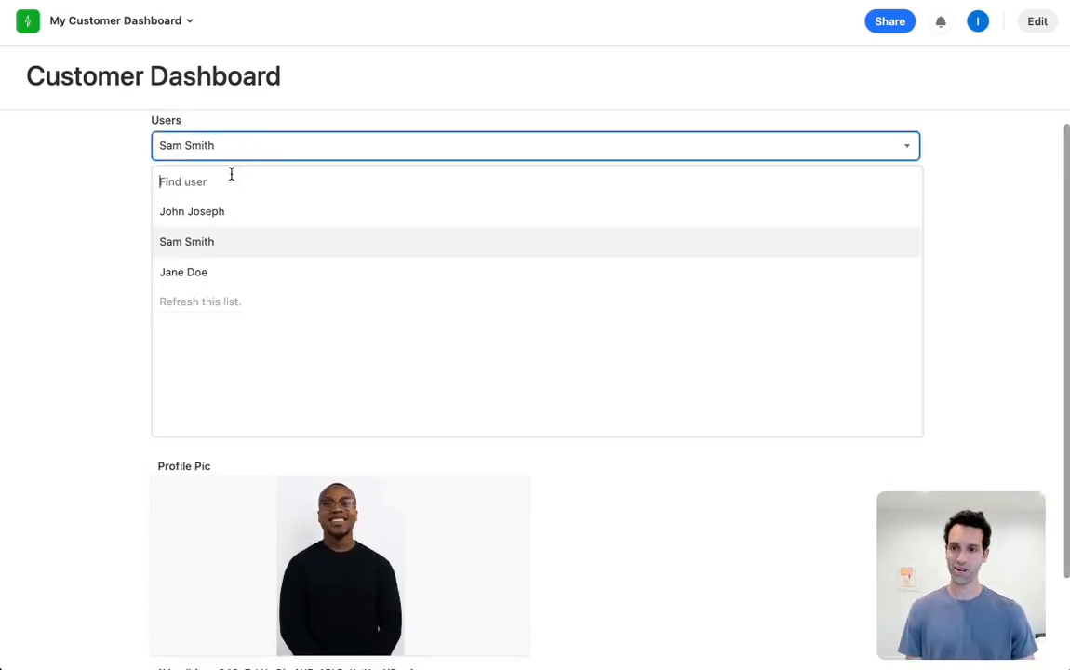
click(195, 270)
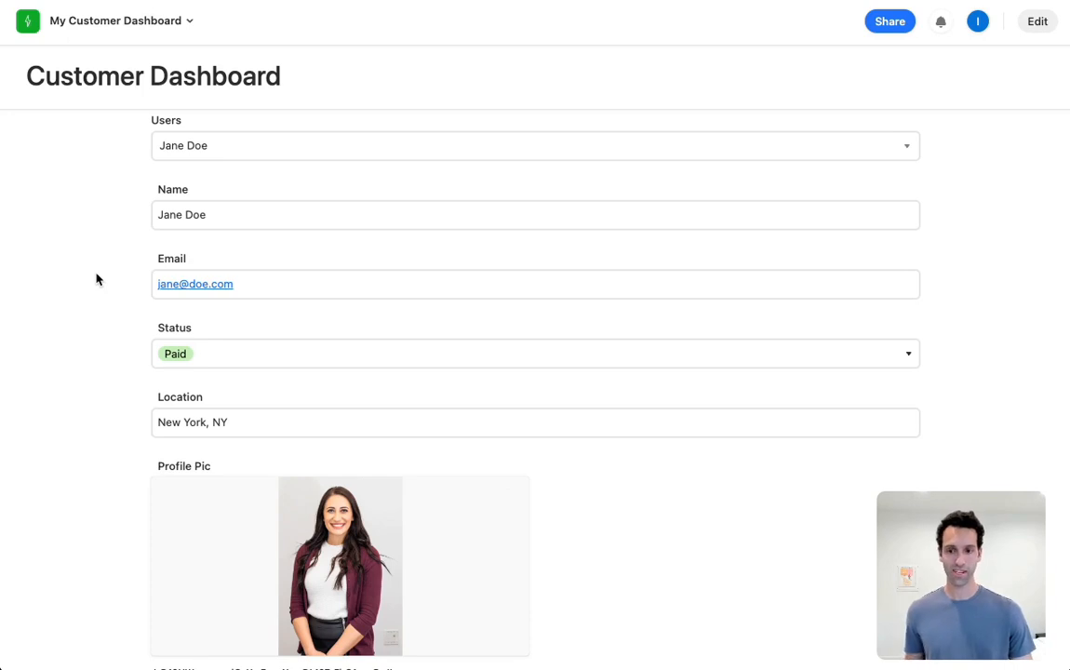
Replace the name of the user record shown on the Customer Dashboard with a new full name
double_click(256, 213)
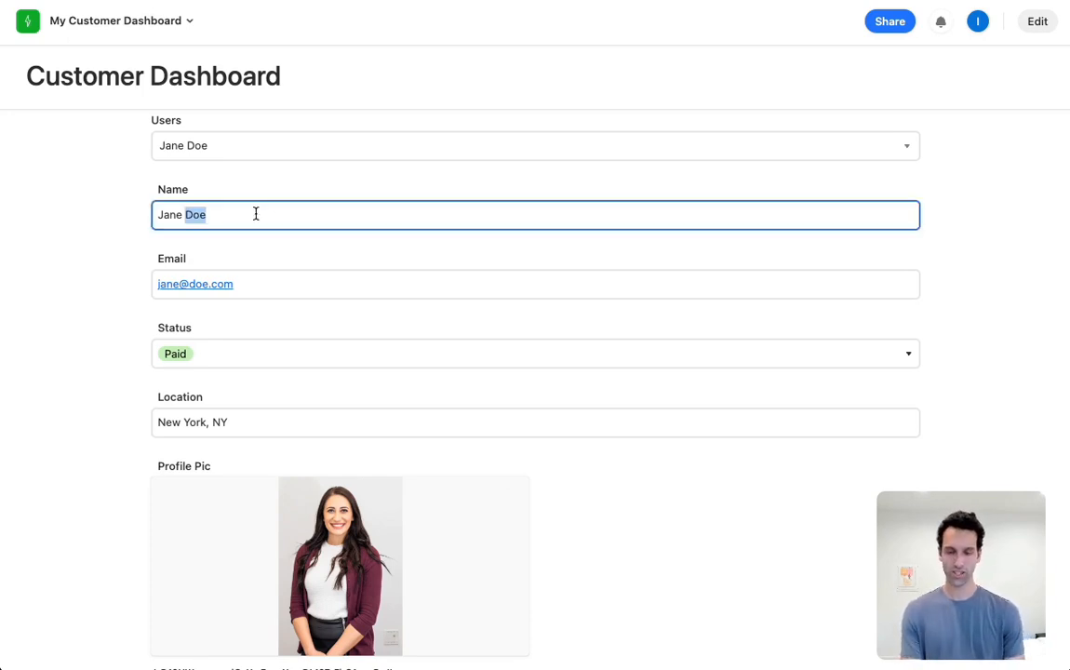
key(BackSpace)
key(BackSpace)
key(BackSpace)
key(BackSpace)
key(BackSpace)
key(BackSpace)
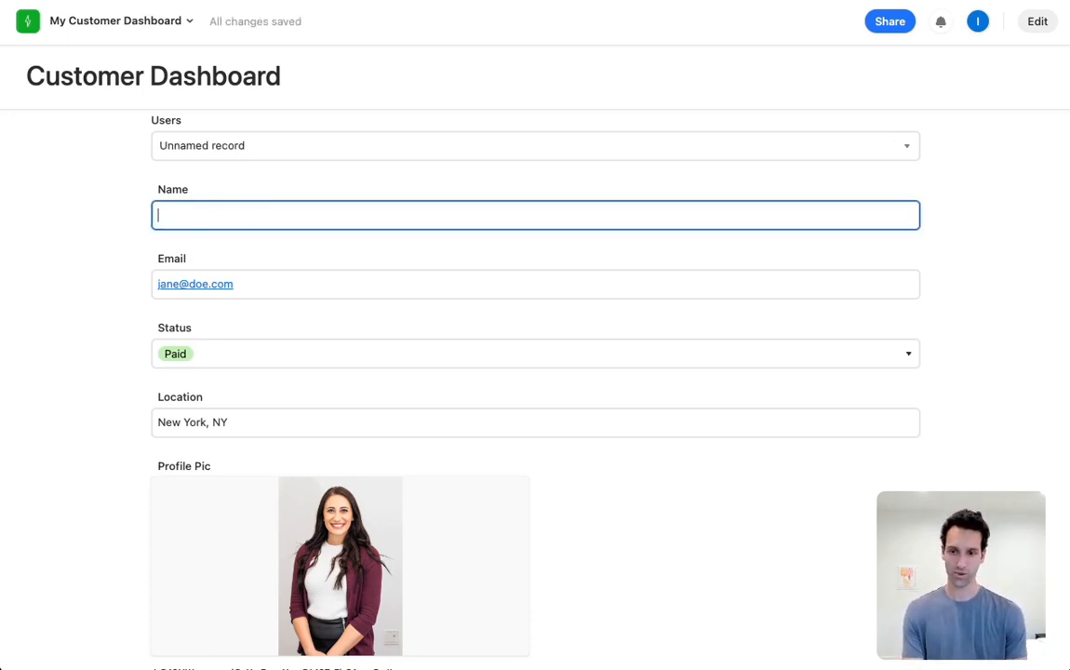
text(Airtable Aron)
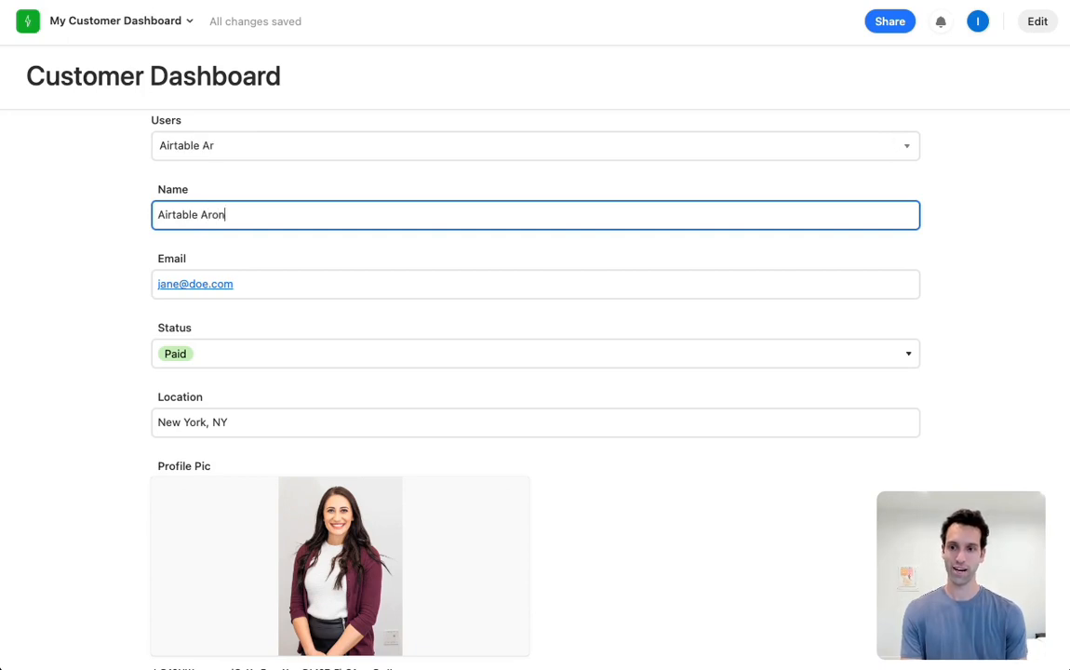
Replace the same user's email with a new address and set the Status to Unpaid
click(316, 291)
key(super+a)
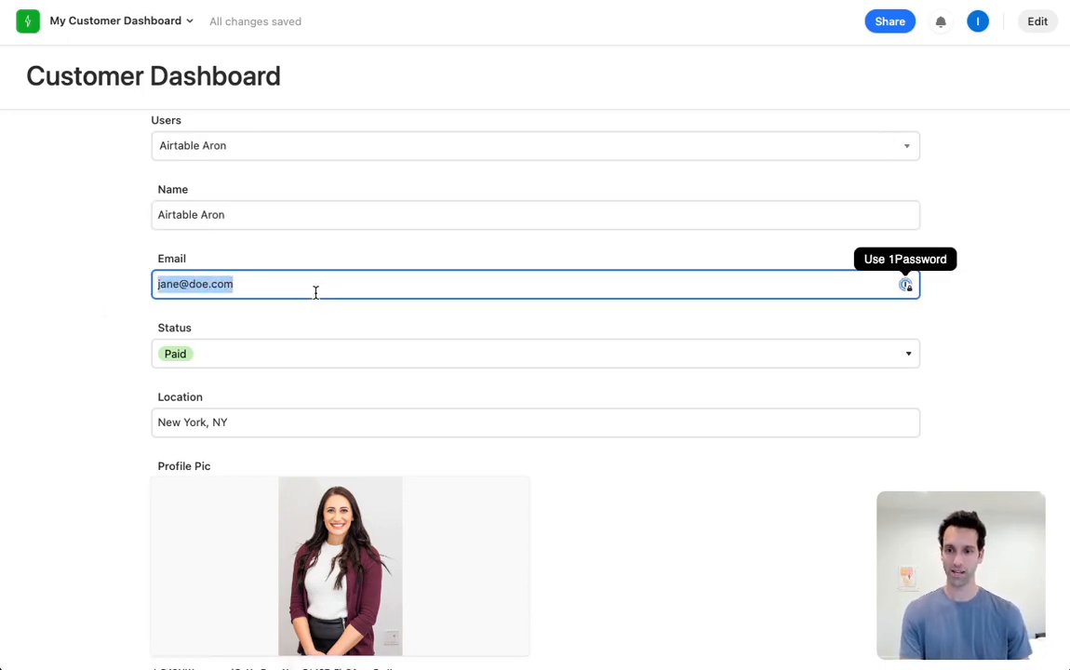
text(aa)
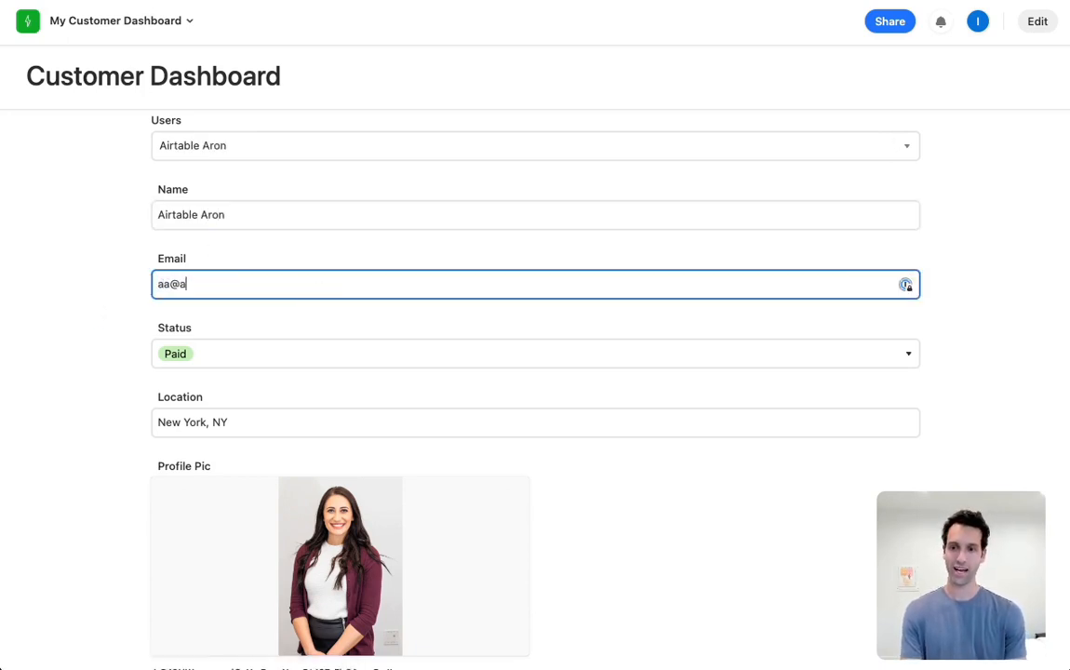
click(266, 363)
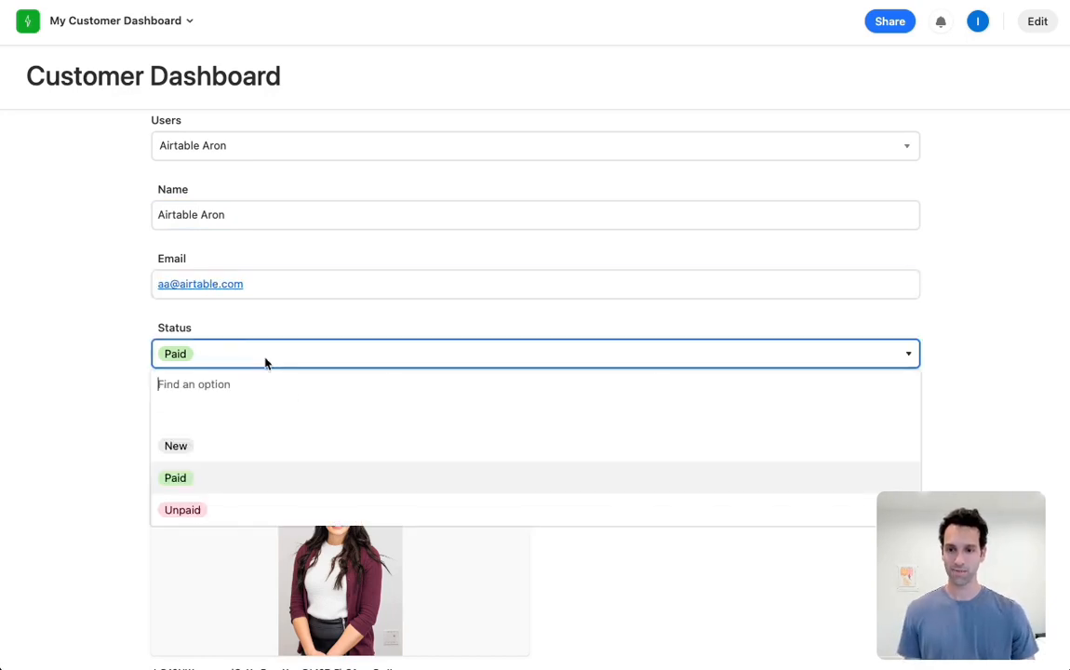
click(199, 517)
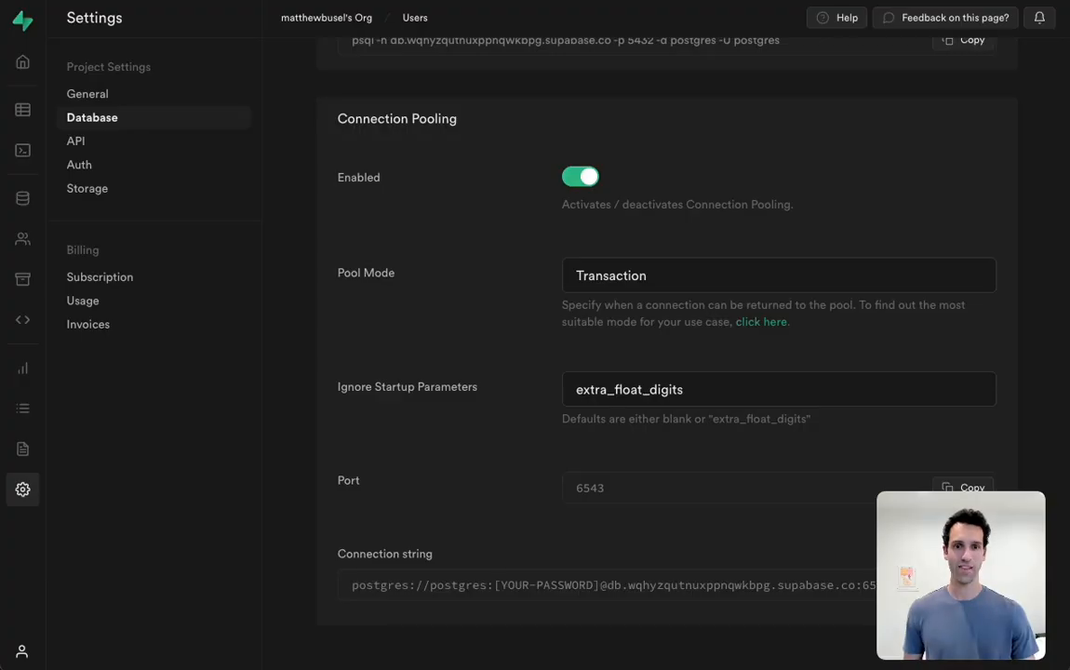
Switch to Supabase, open and refresh the Users table, and check the edited user's name, email and status
click(22, 118)
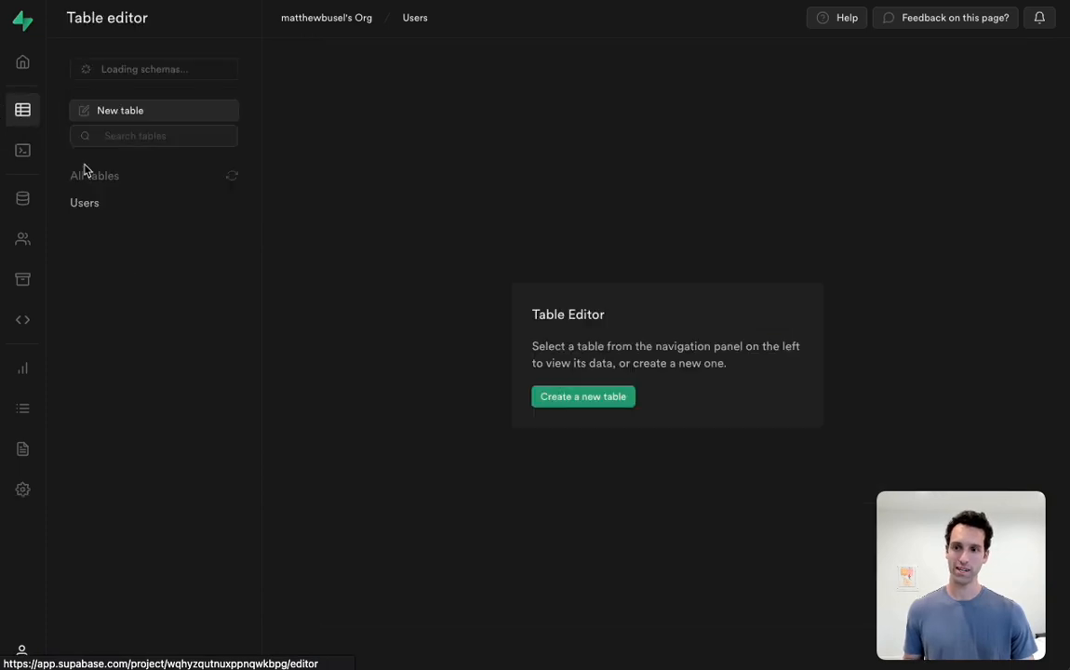
click(107, 204)
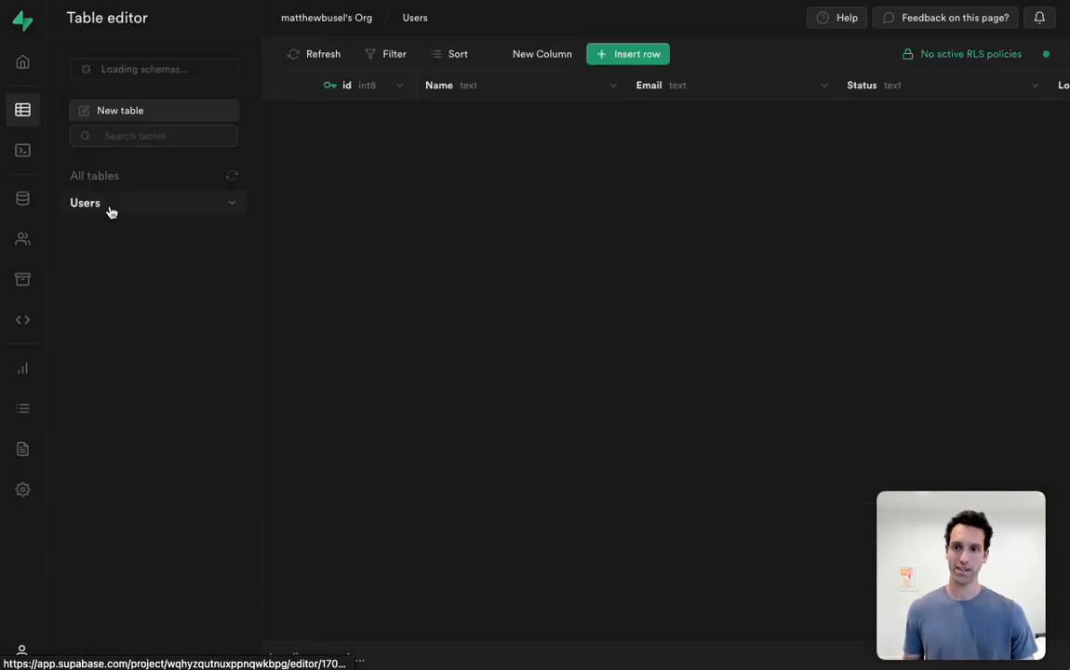
click(312, 58)
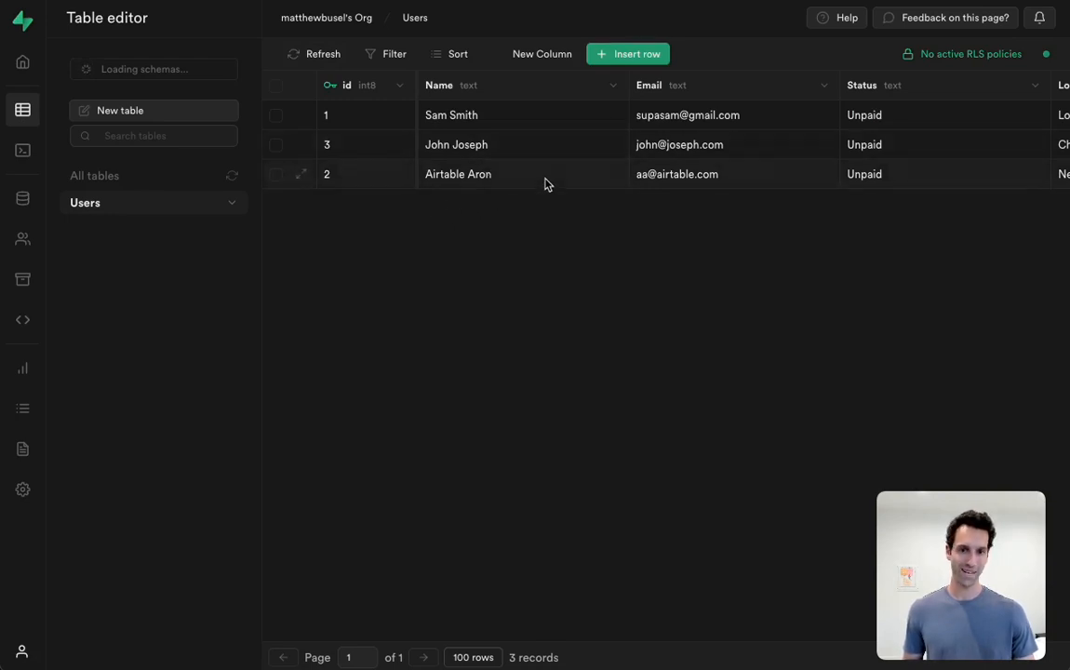
scroll(685, 182, right, 5)
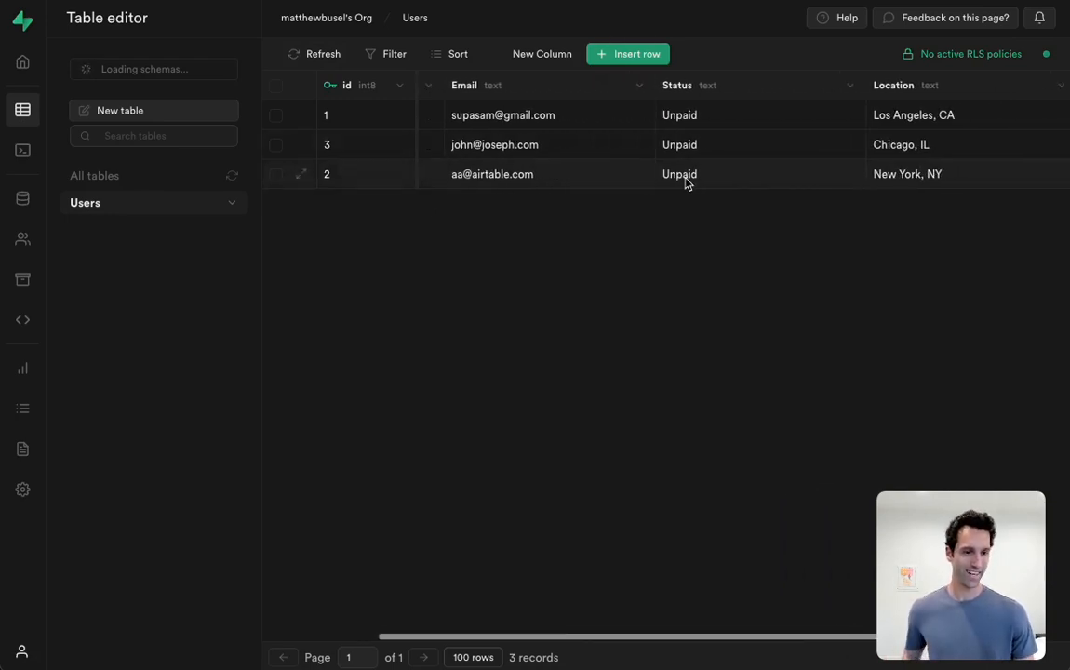